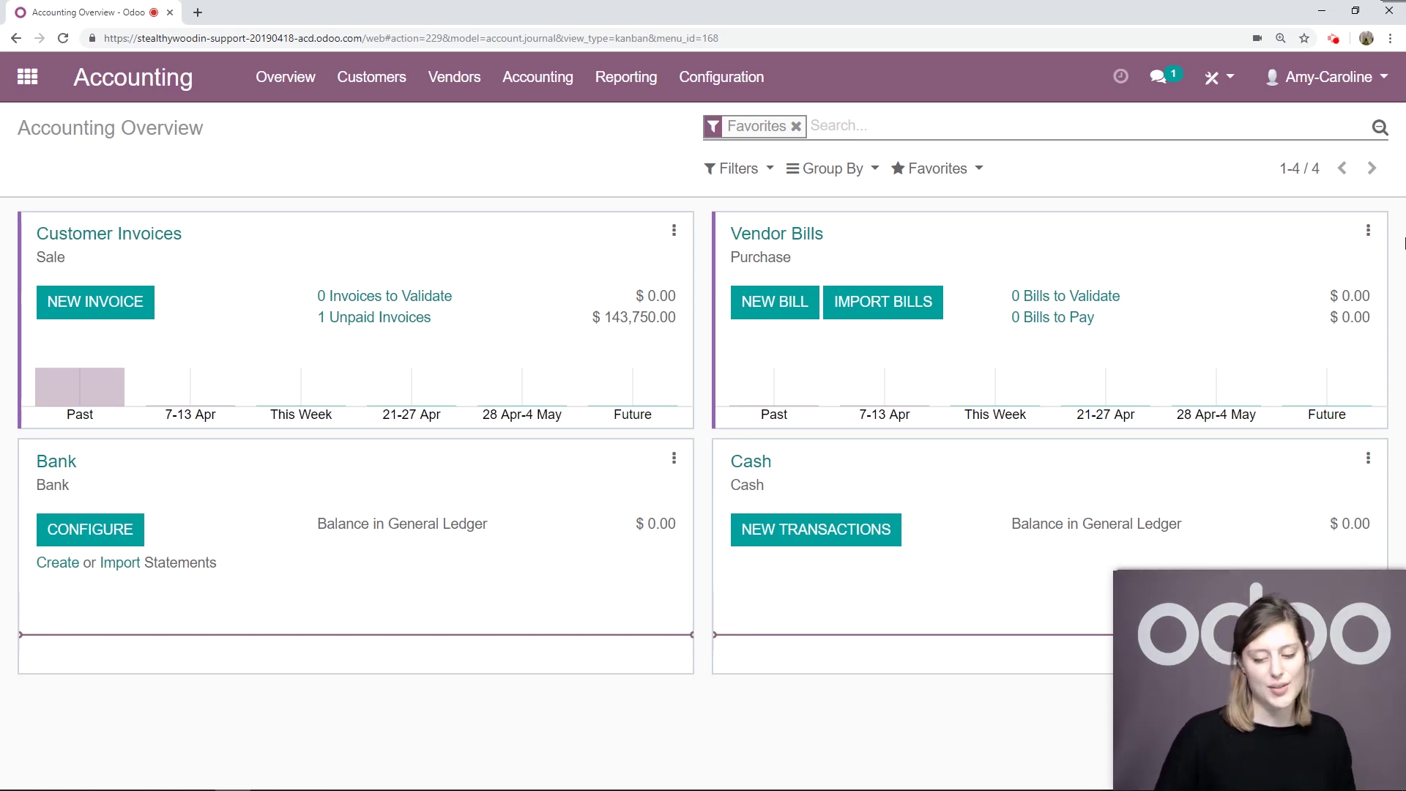
Keep the fiscal year's last day at December 31, enable Fiscal Years, and save the settings.
click(721, 77)
click(879, 79)
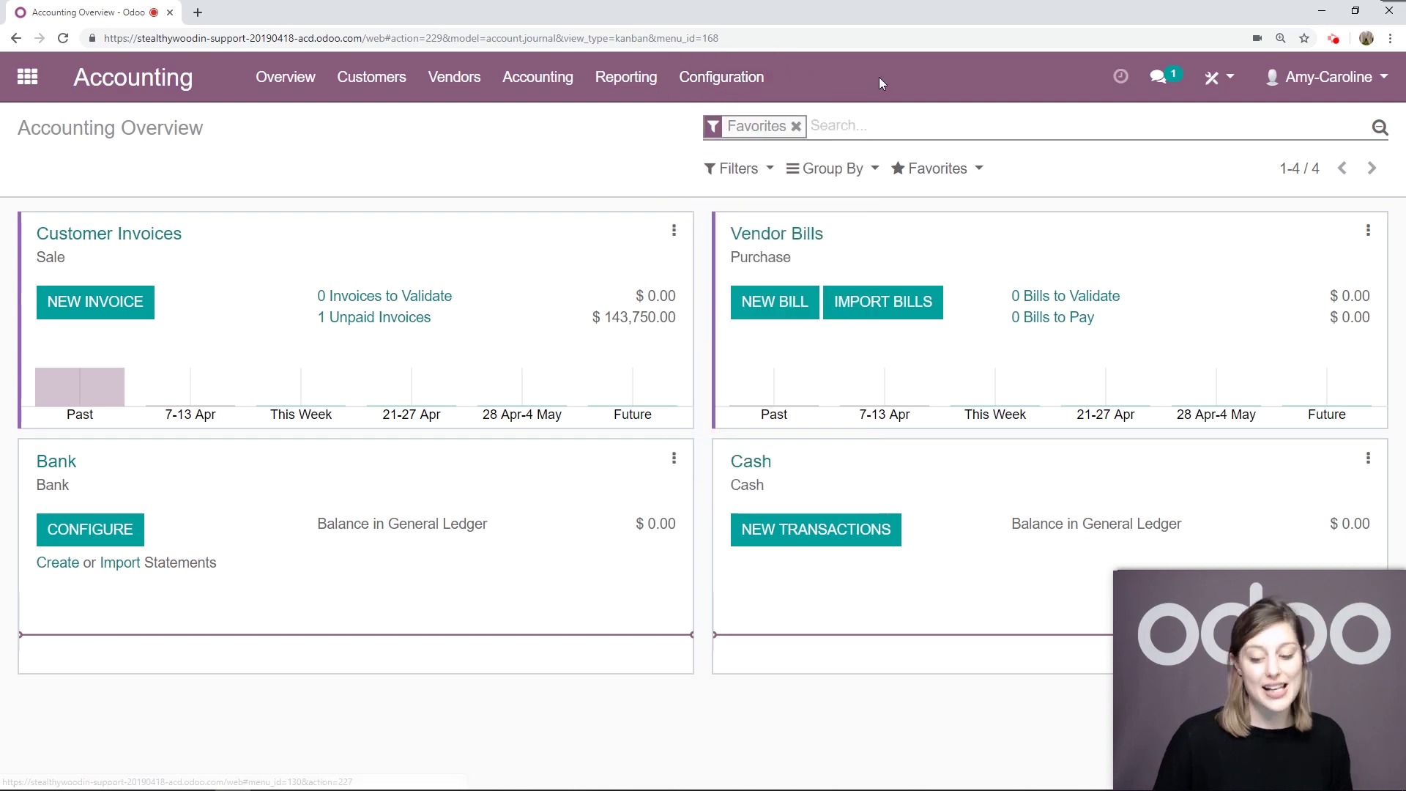
scroll(677, 379, down, 6)
scroll(678, 379, down, 3)
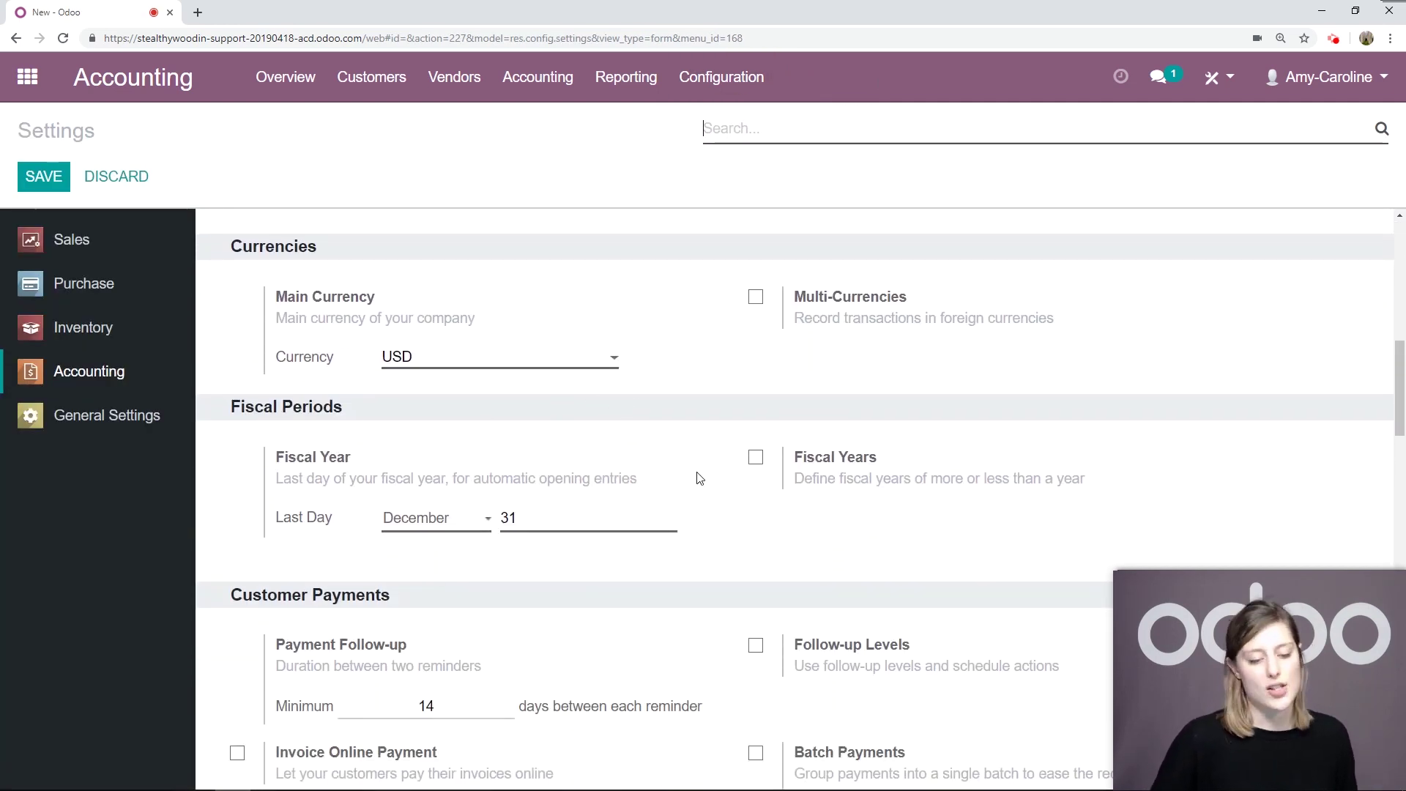
scroll(699, 479, down, 1)
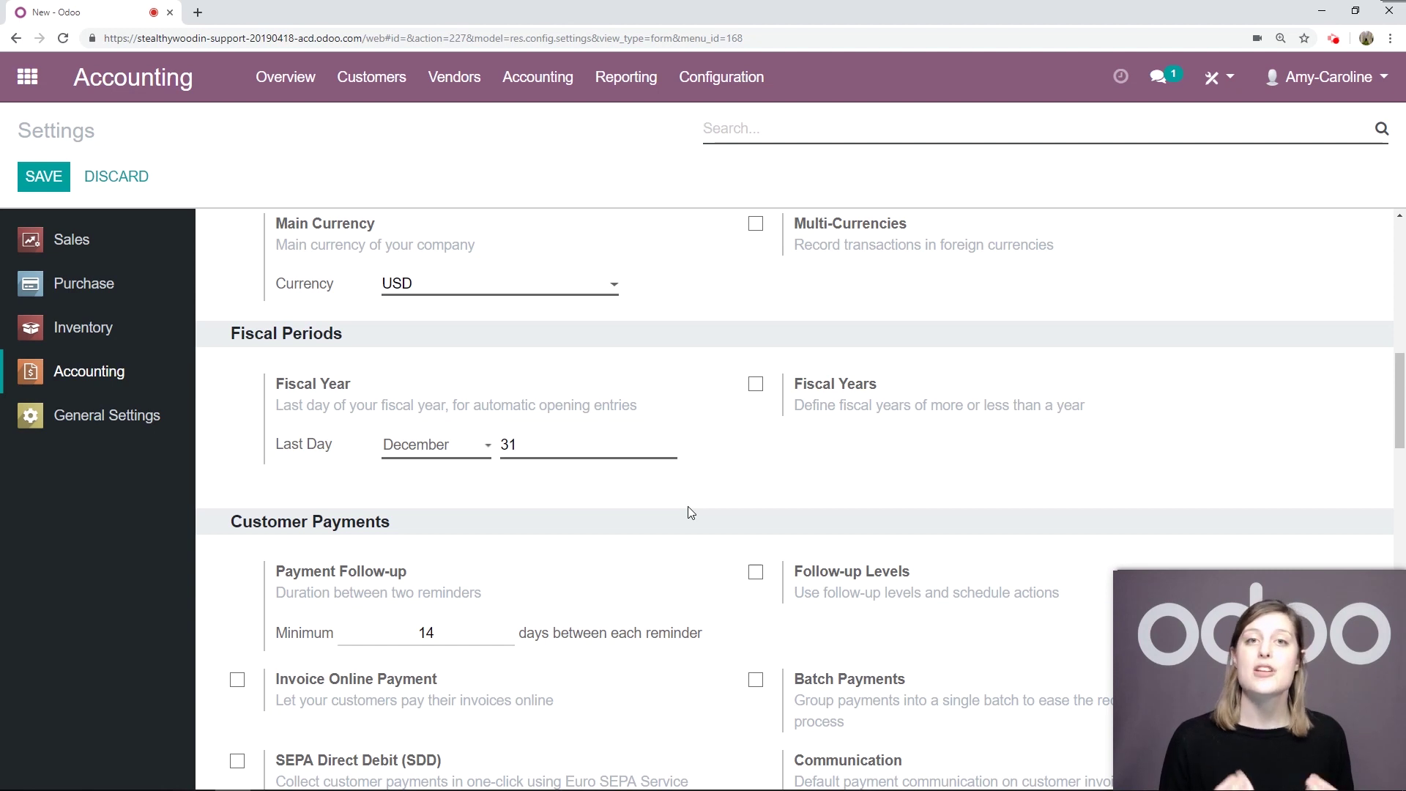
click(459, 450)
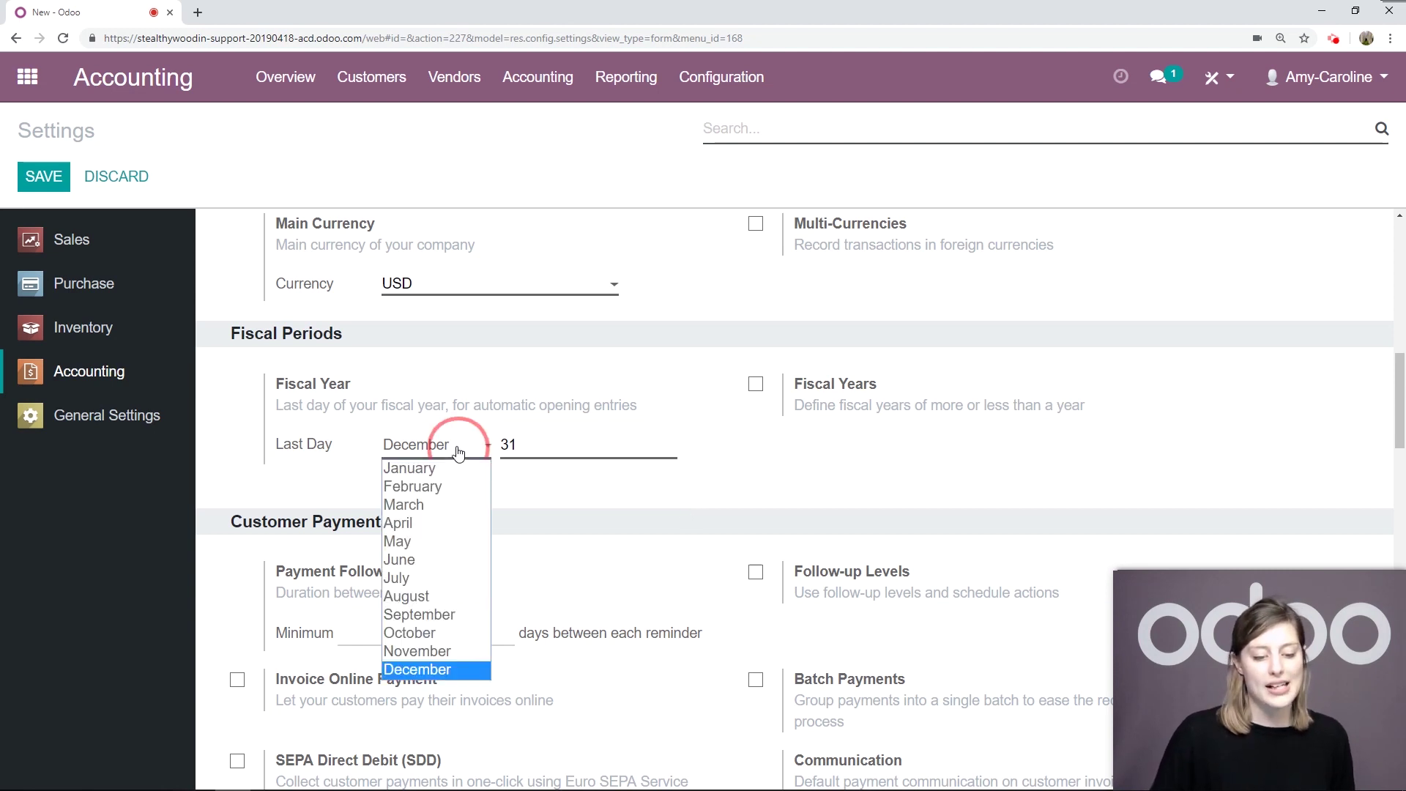
click(493, 381)
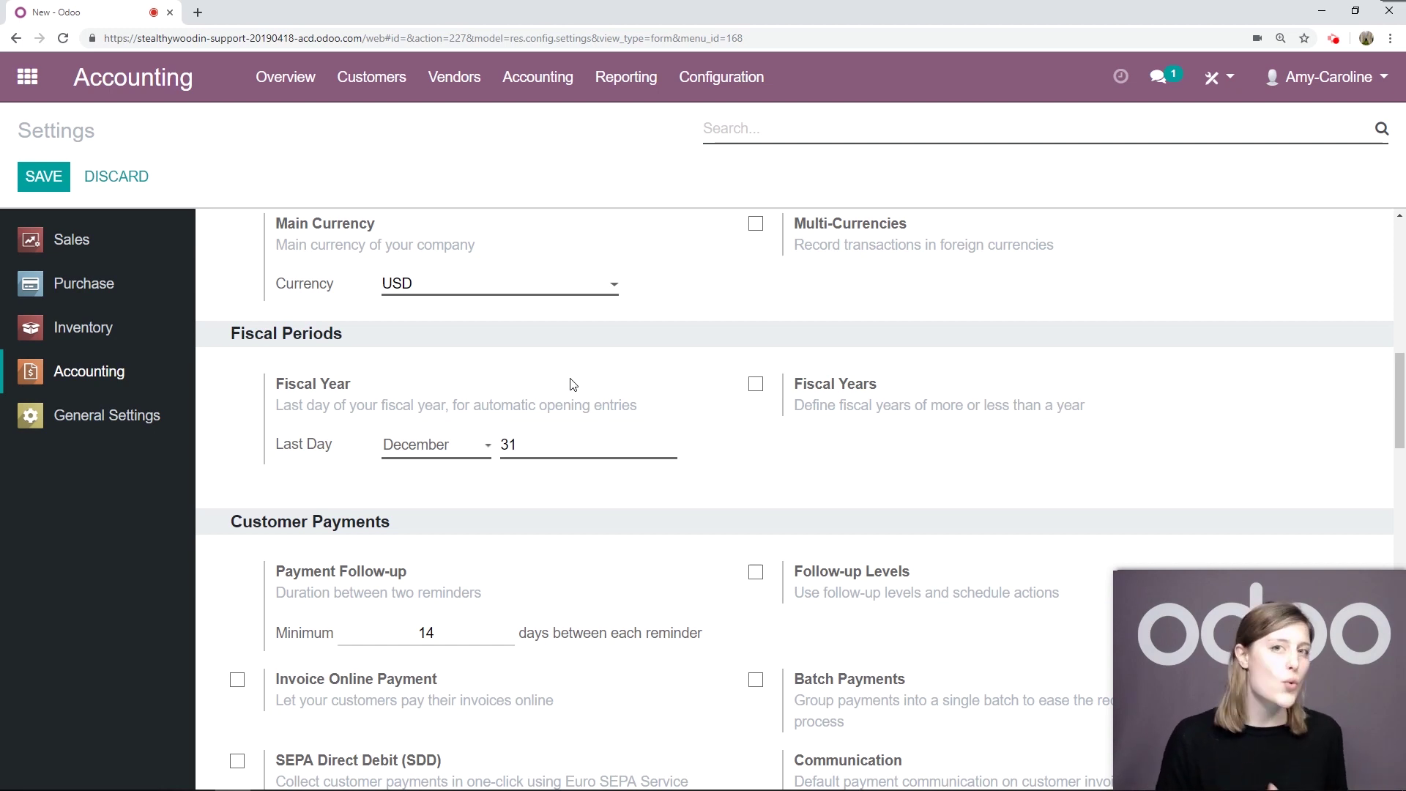
click(756, 384)
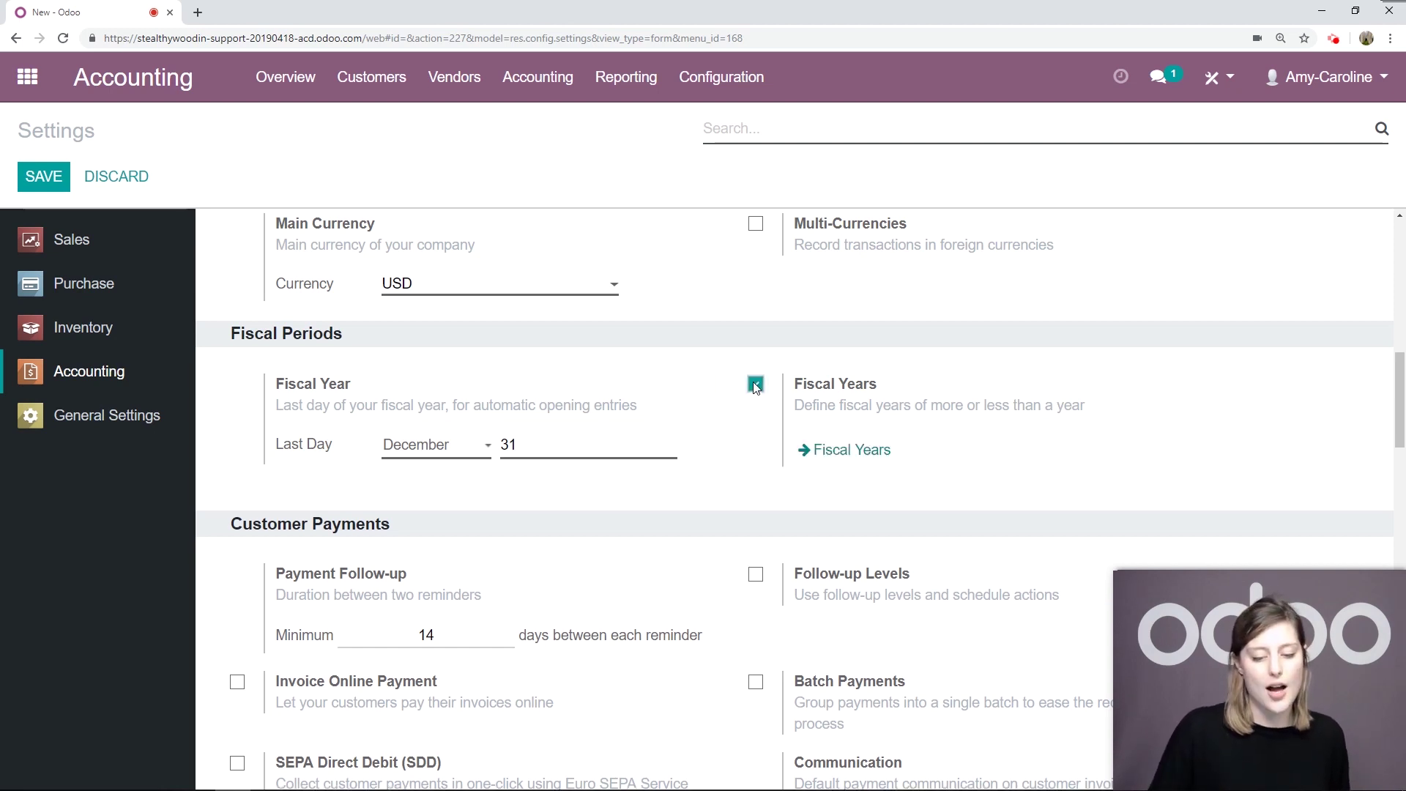
click(45, 176)
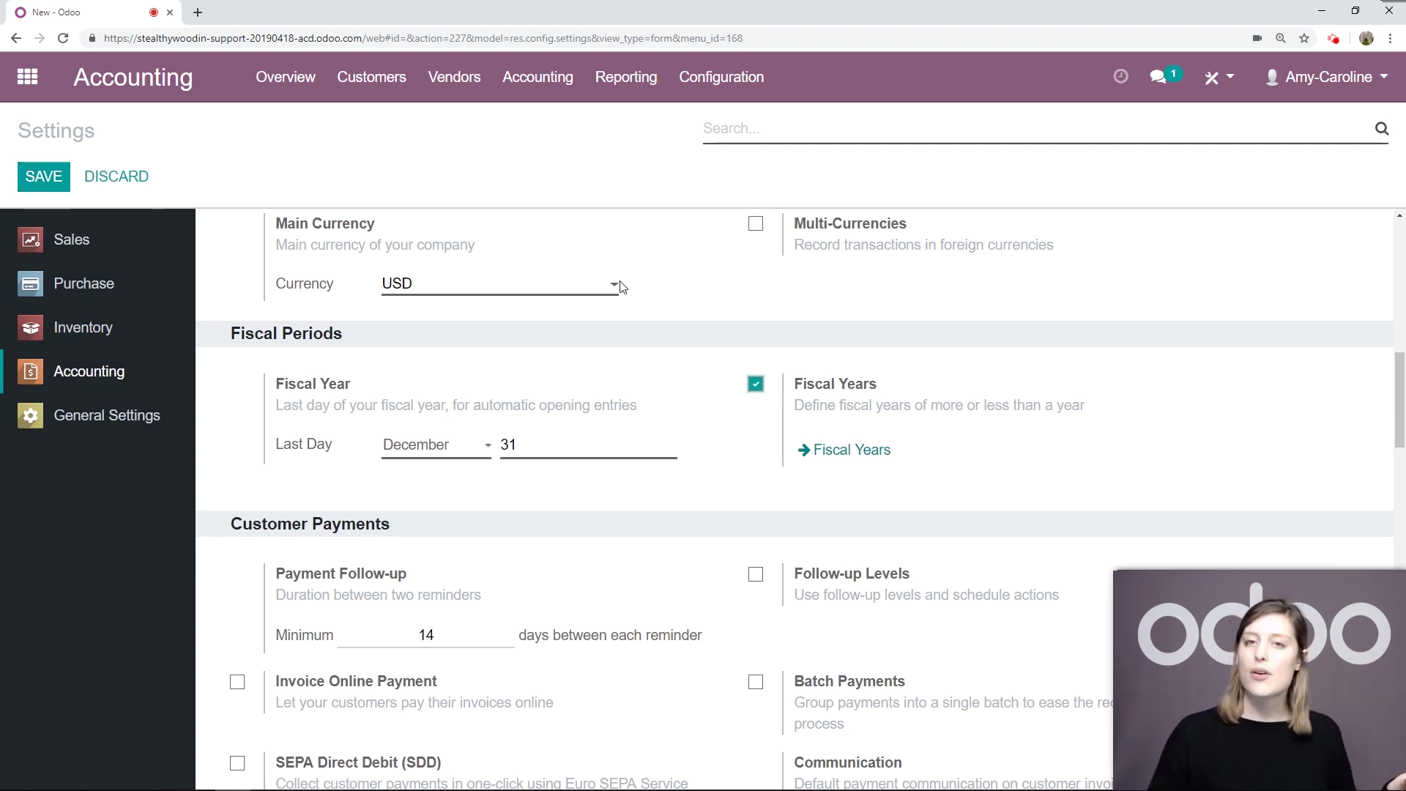
click(143, 177)
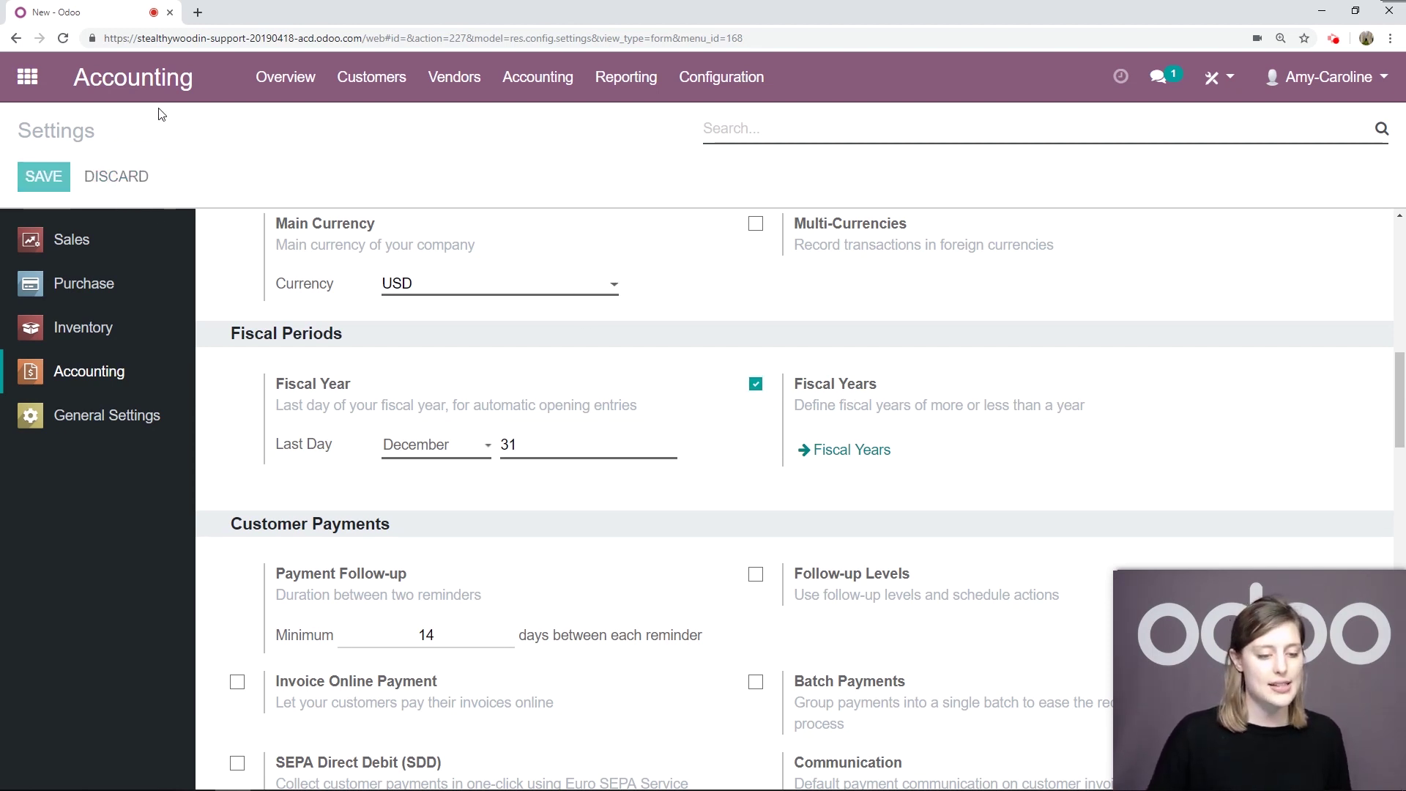
Open the user's record under Settings > Users & Companies > Users.
click(27, 76)
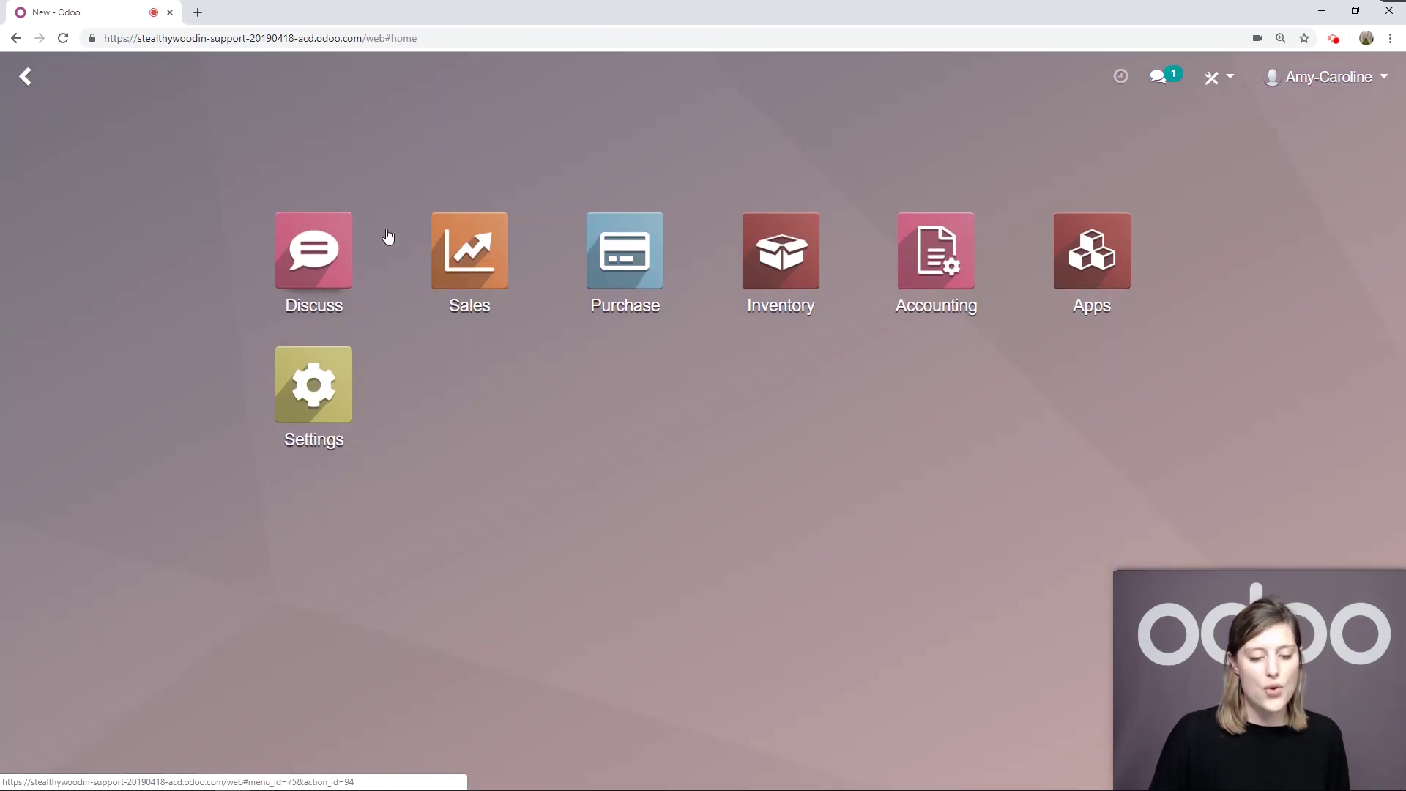
click(293, 402)
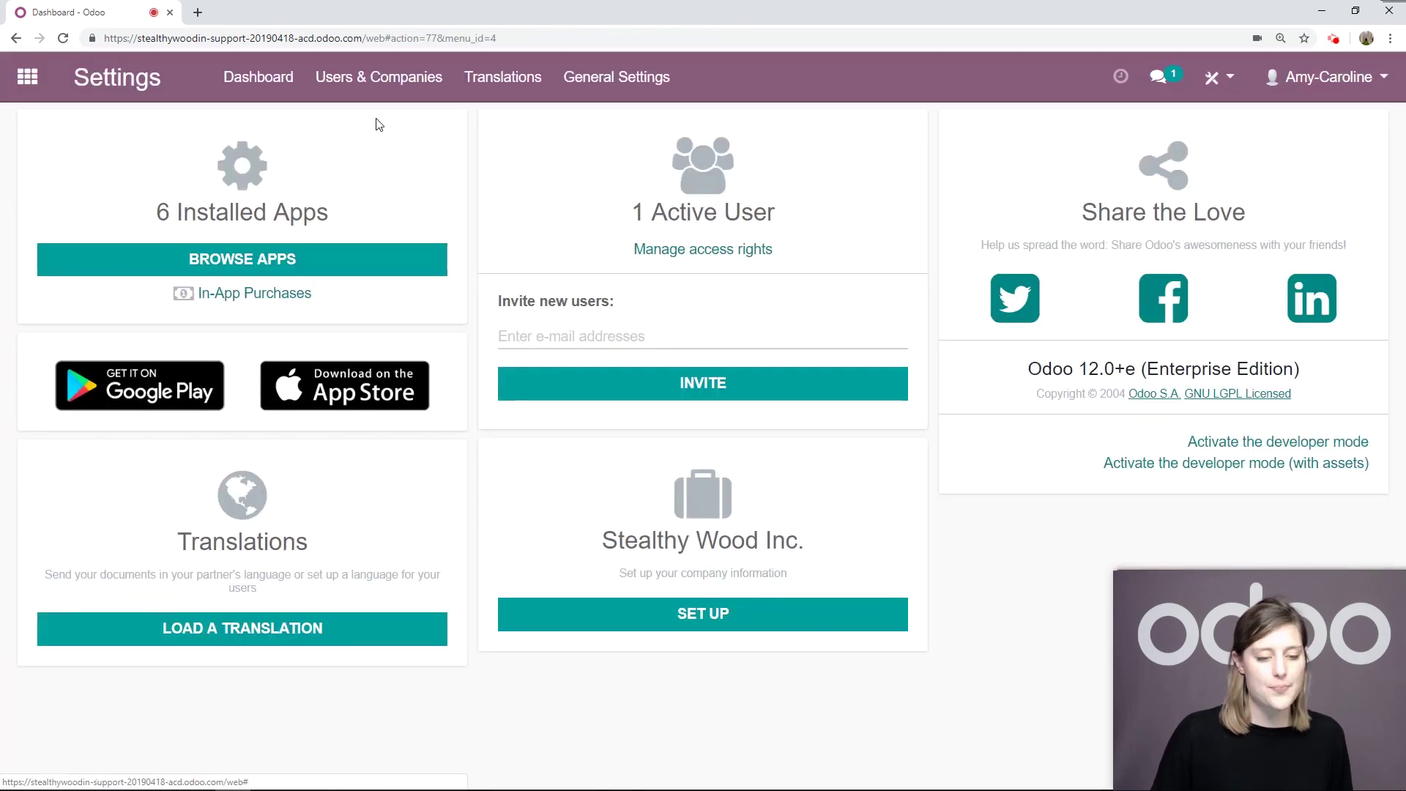
click(379, 77)
click(345, 127)
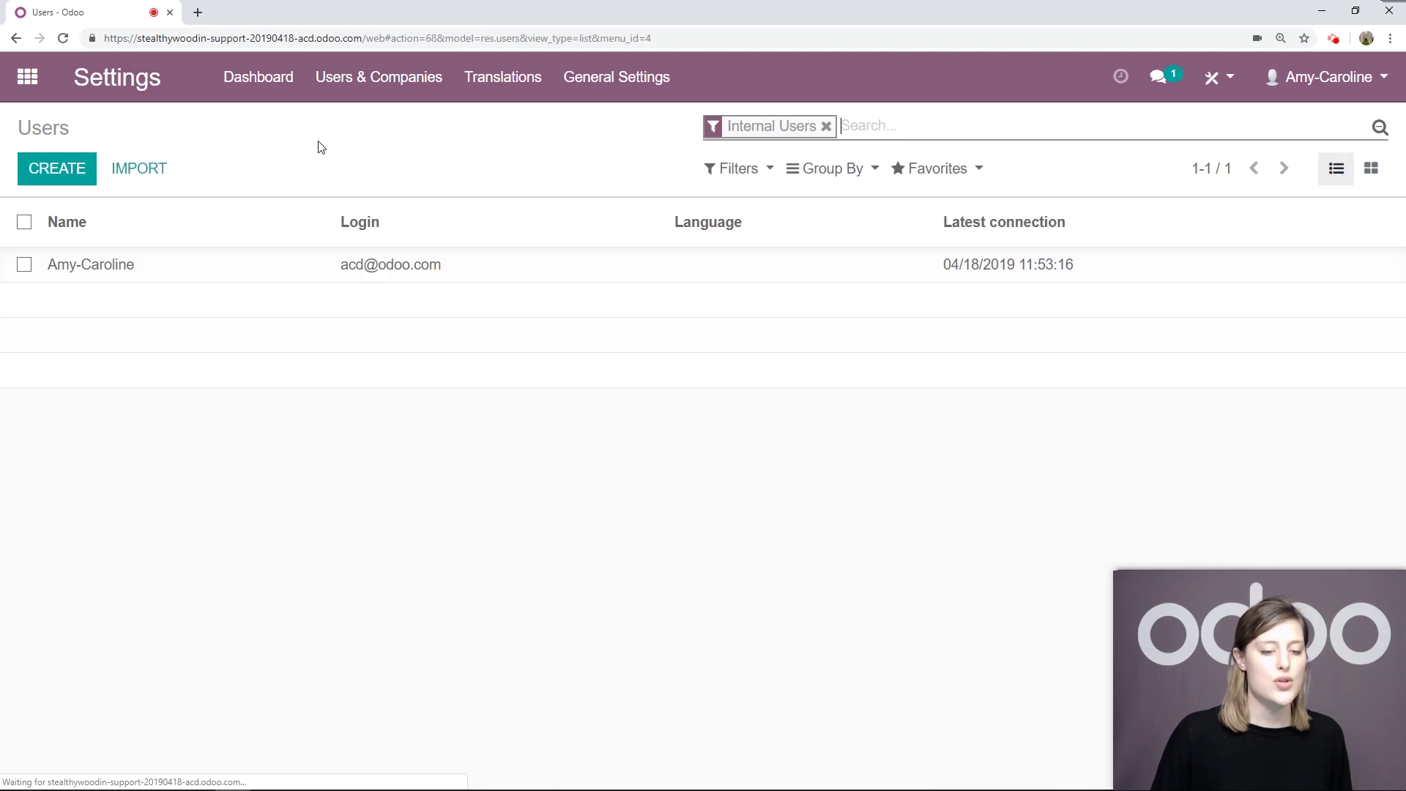
click(210, 265)
Keep the user's Accounting & Finance access at Advisor, save, and return to Accounting.
click(52, 159)
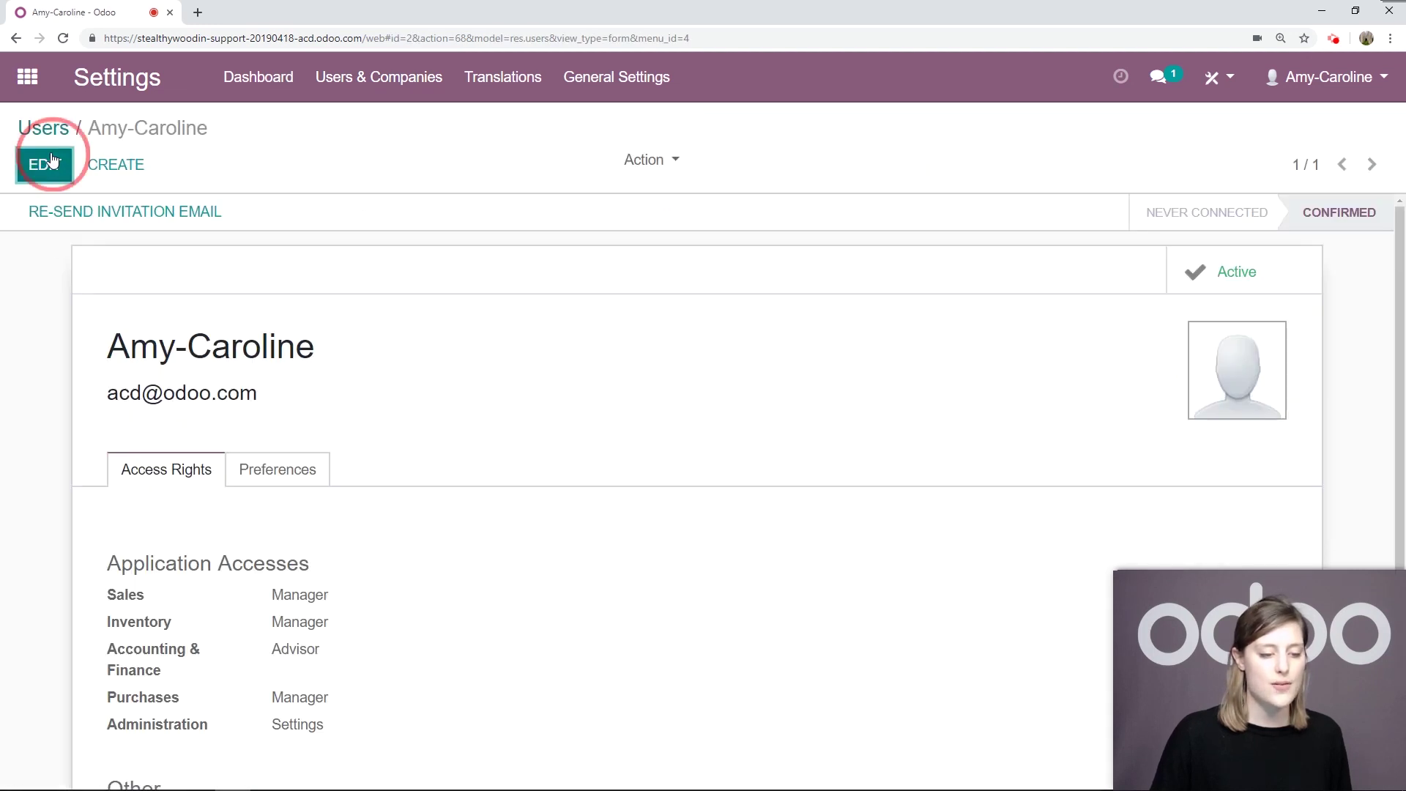
scroll(439, 381, down, 3)
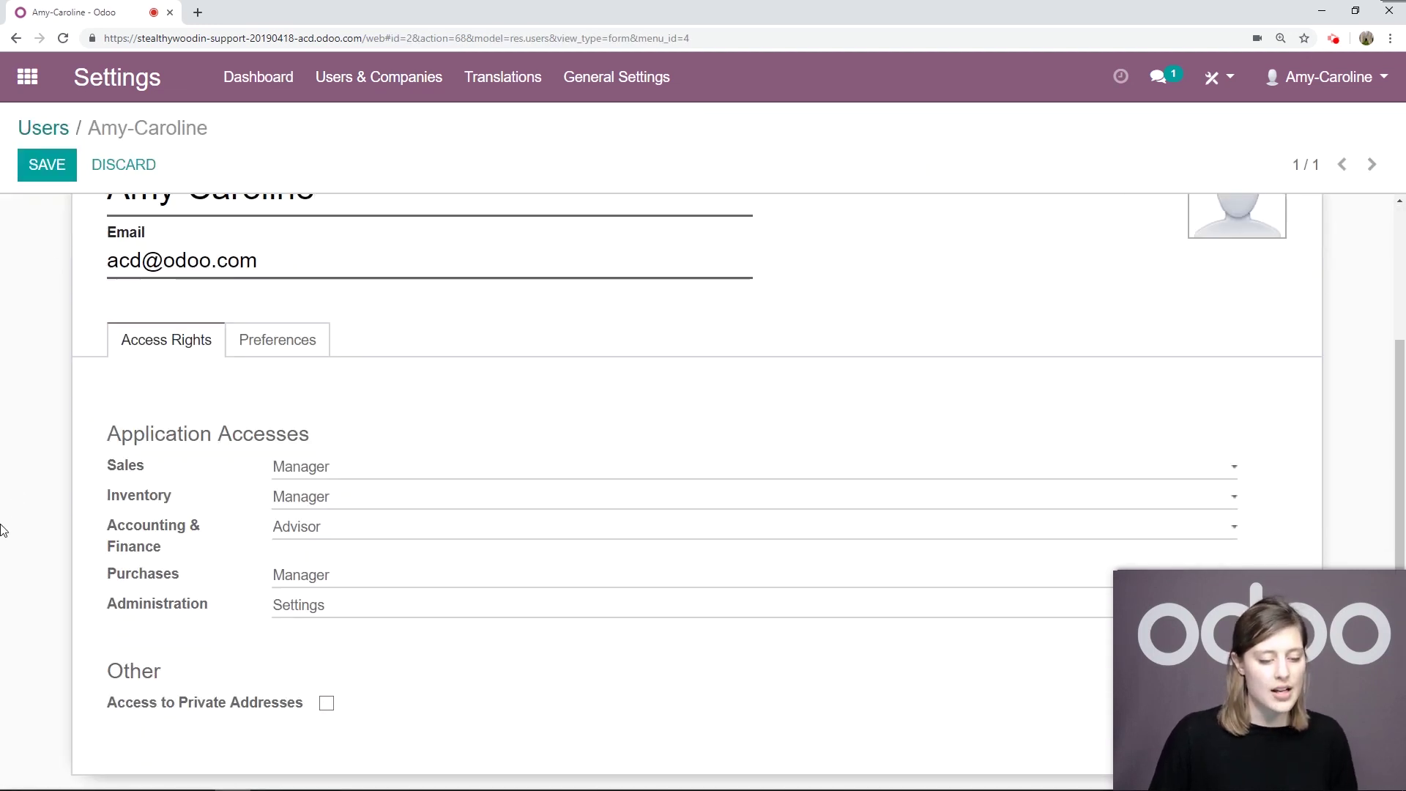
click(382, 525)
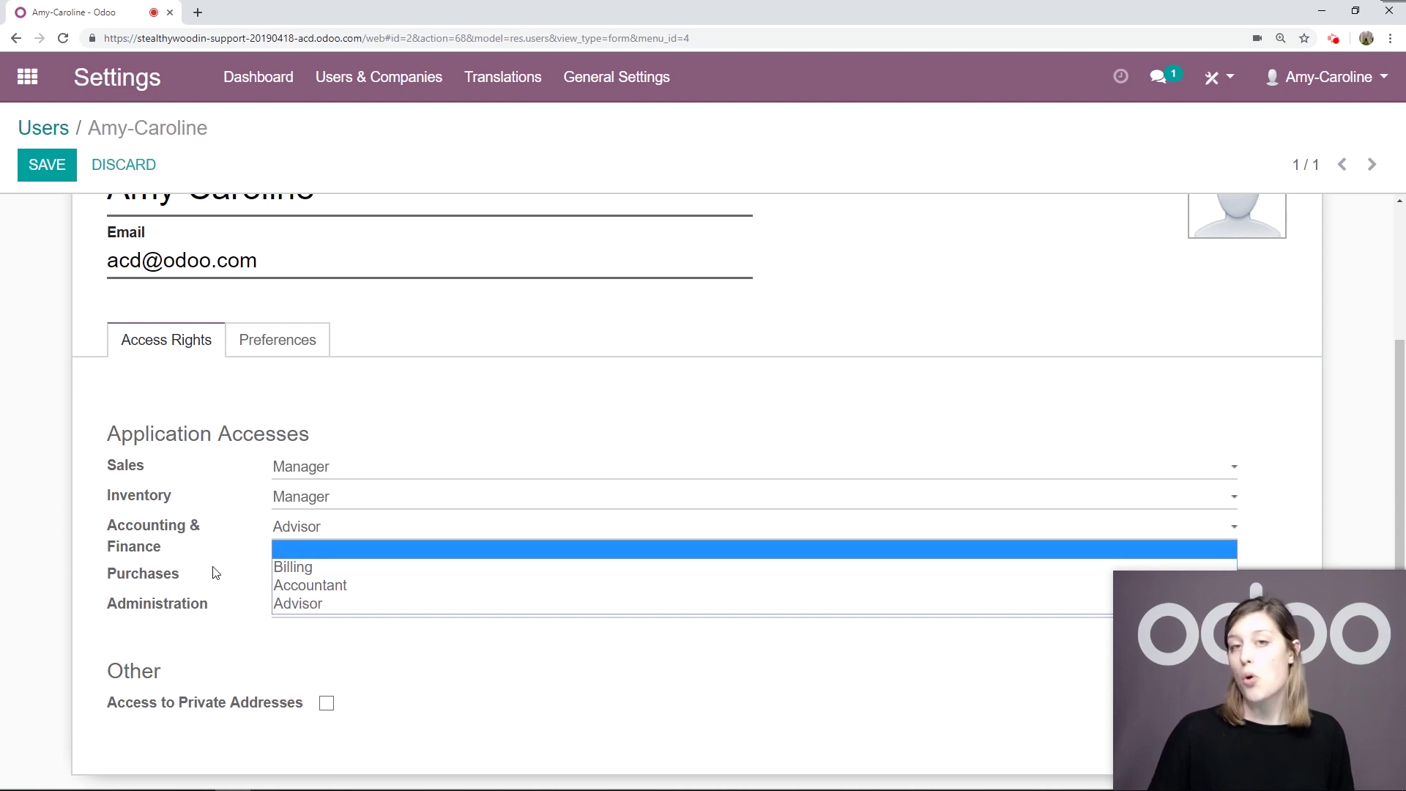
click(356, 606)
click(41, 167)
click(27, 76)
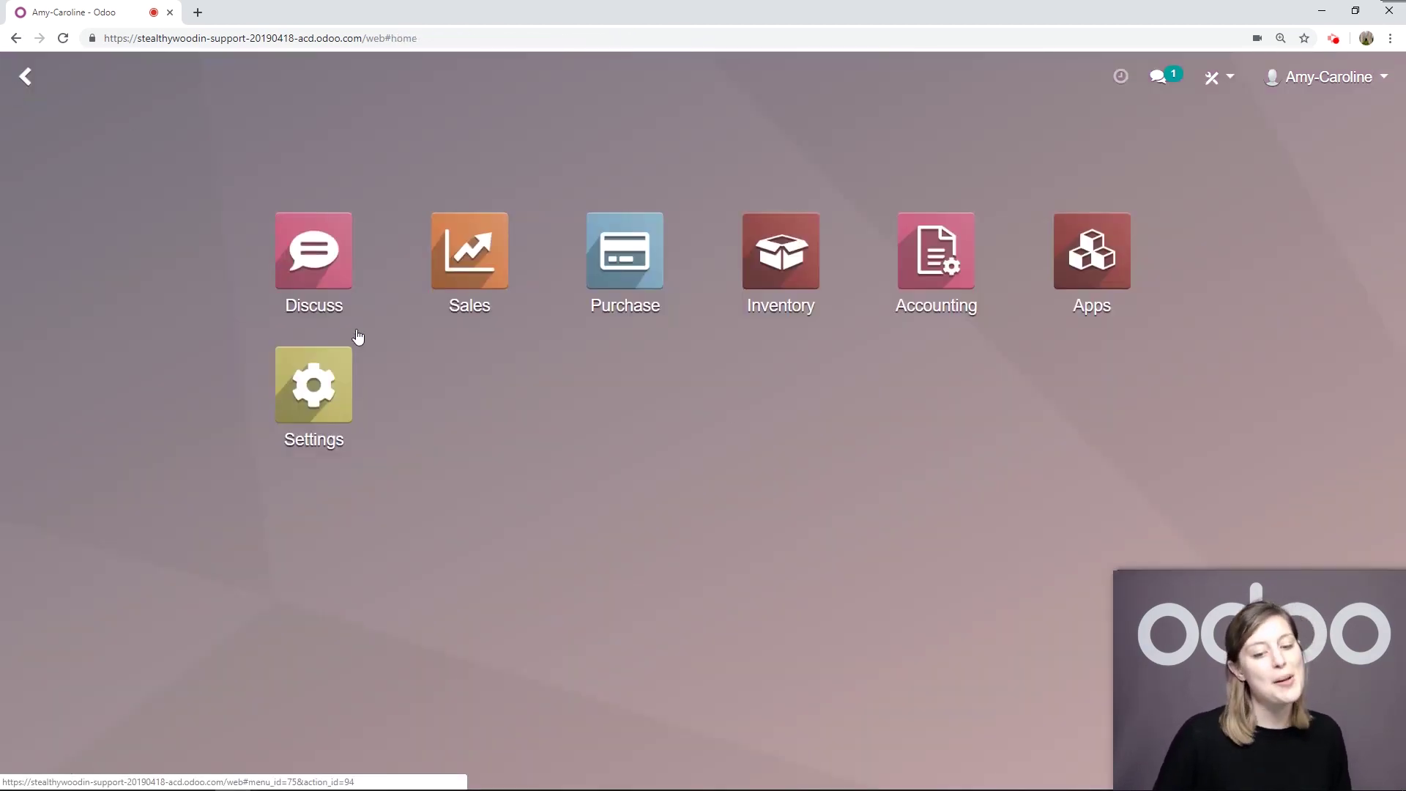
click(915, 258)
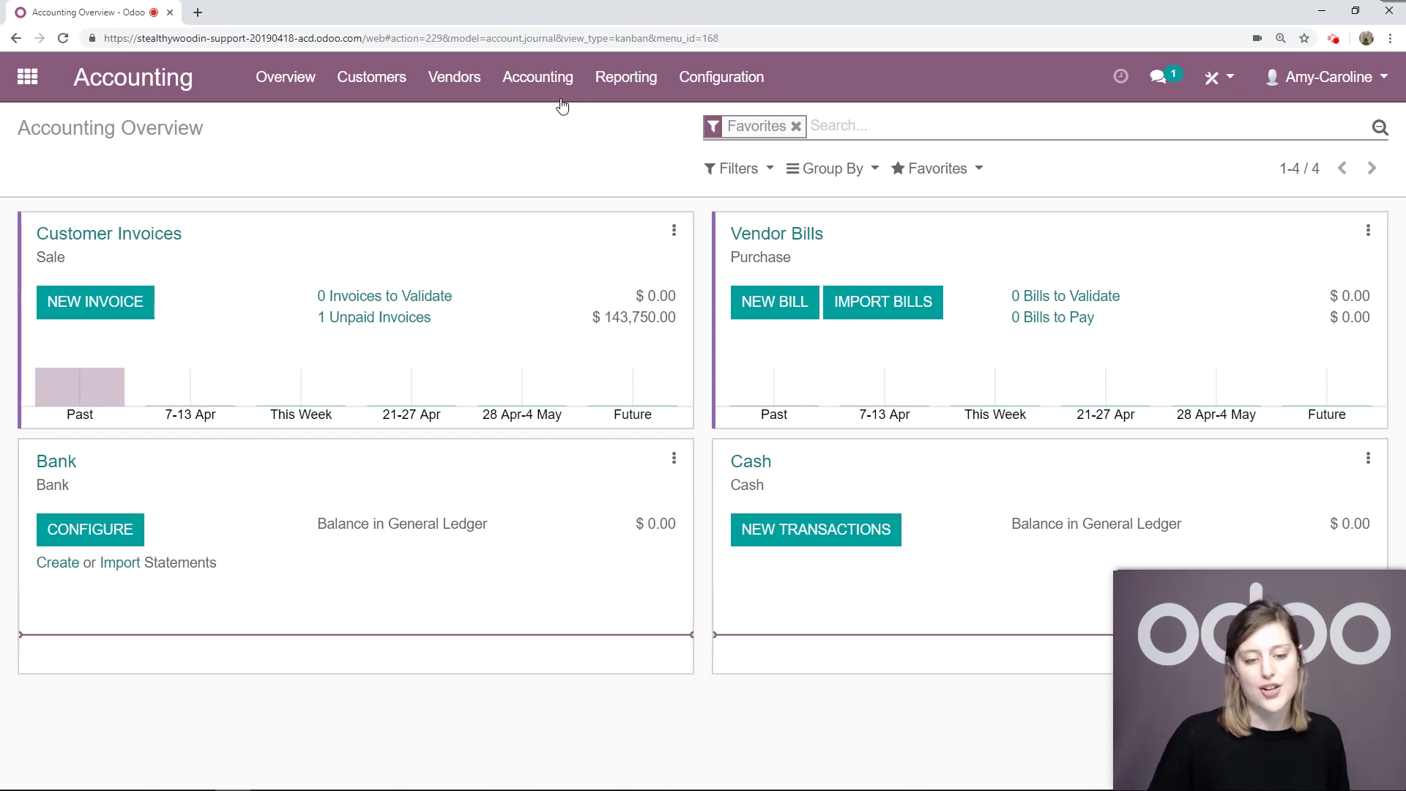
Set the Lock Date for Non-Advisers to 12/31/2018 and save it.
click(540, 83)
click(559, 293)
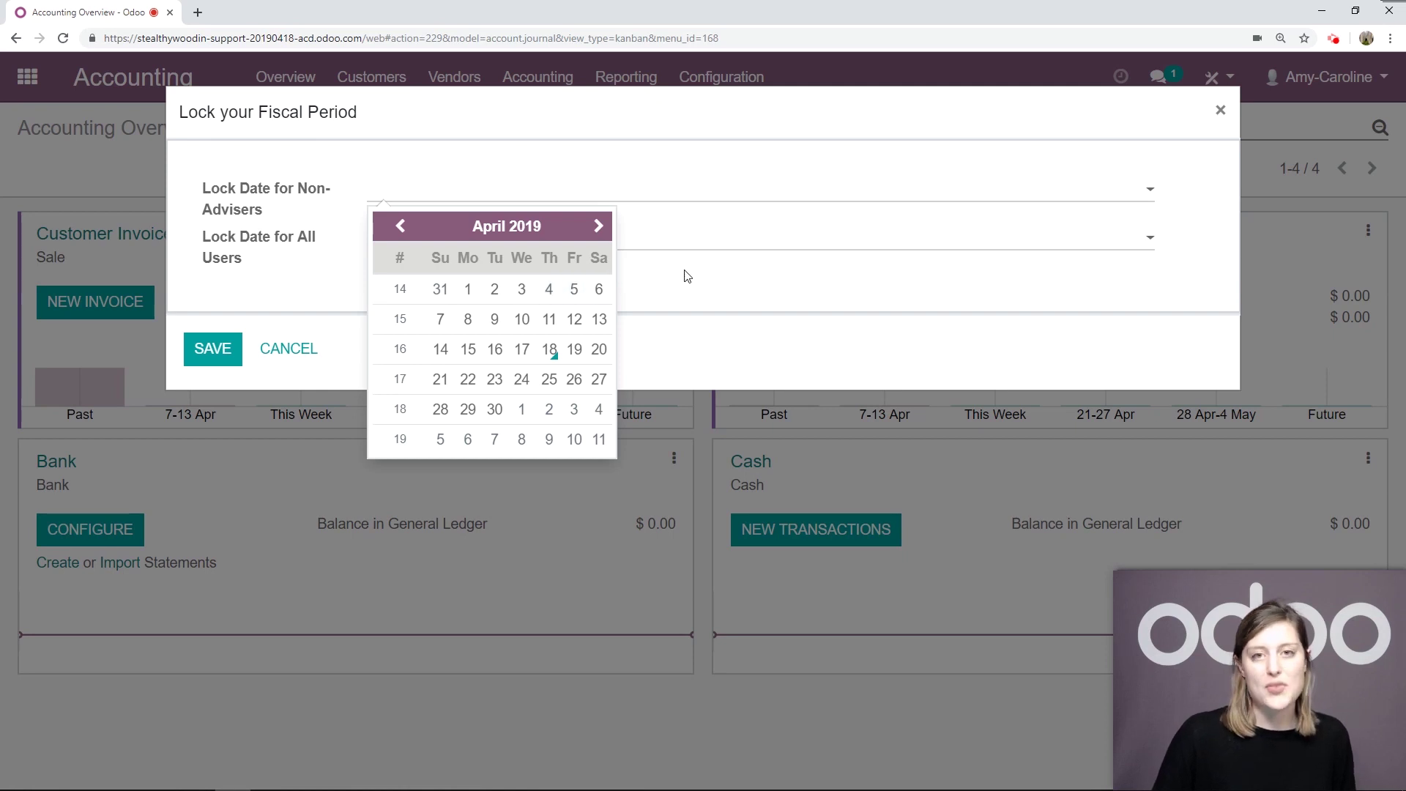
click(397, 225)
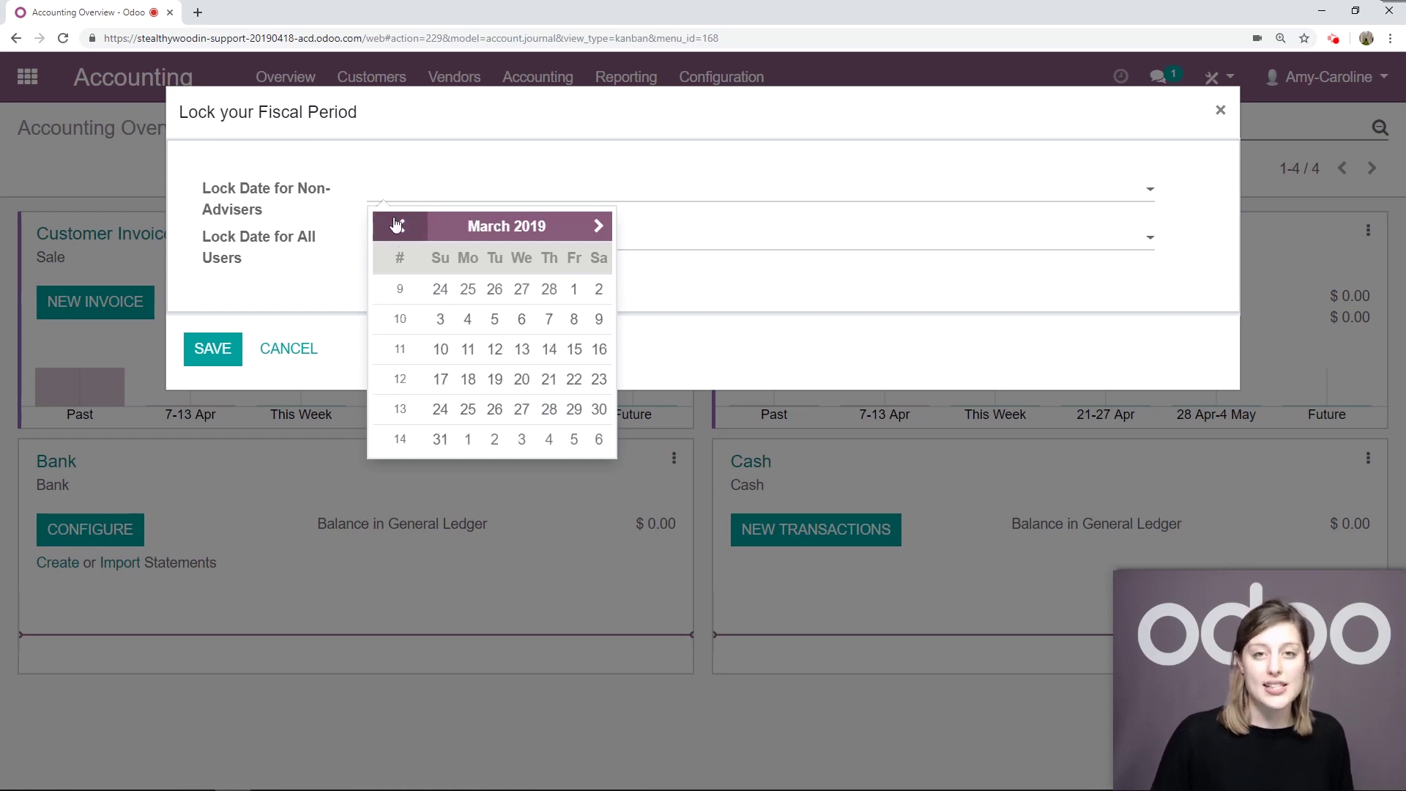
click(397, 226)
click(397, 225)
click(397, 225)
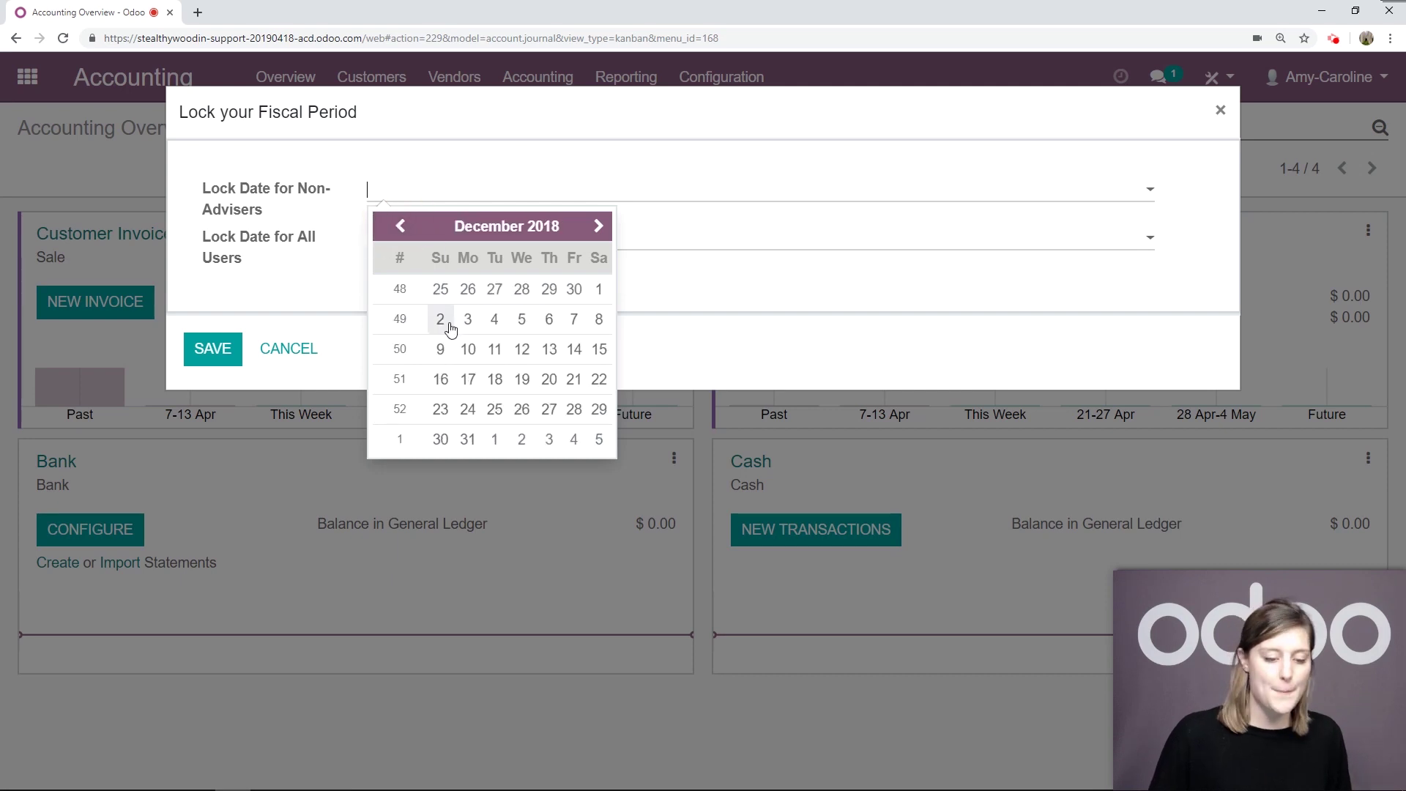
click(468, 439)
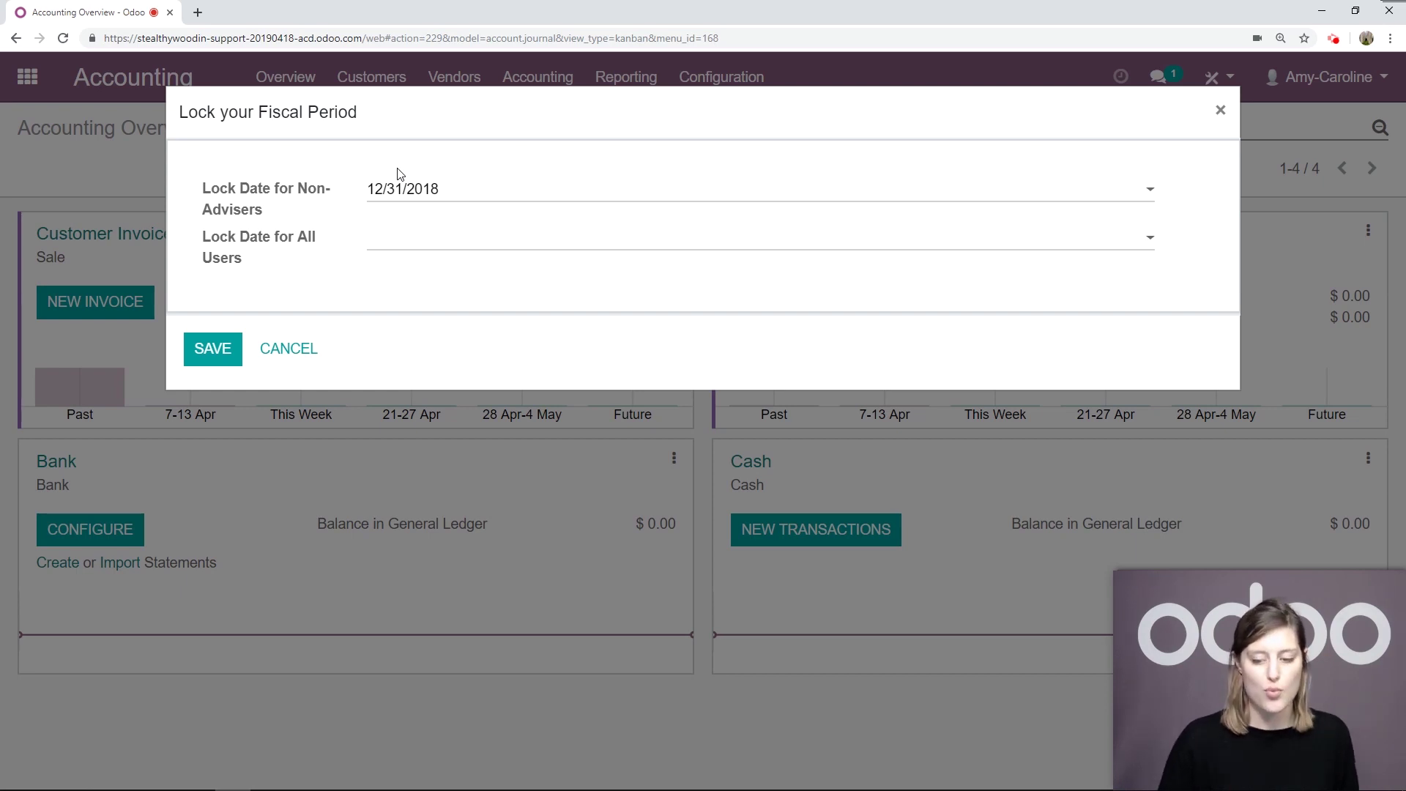
click(221, 346)
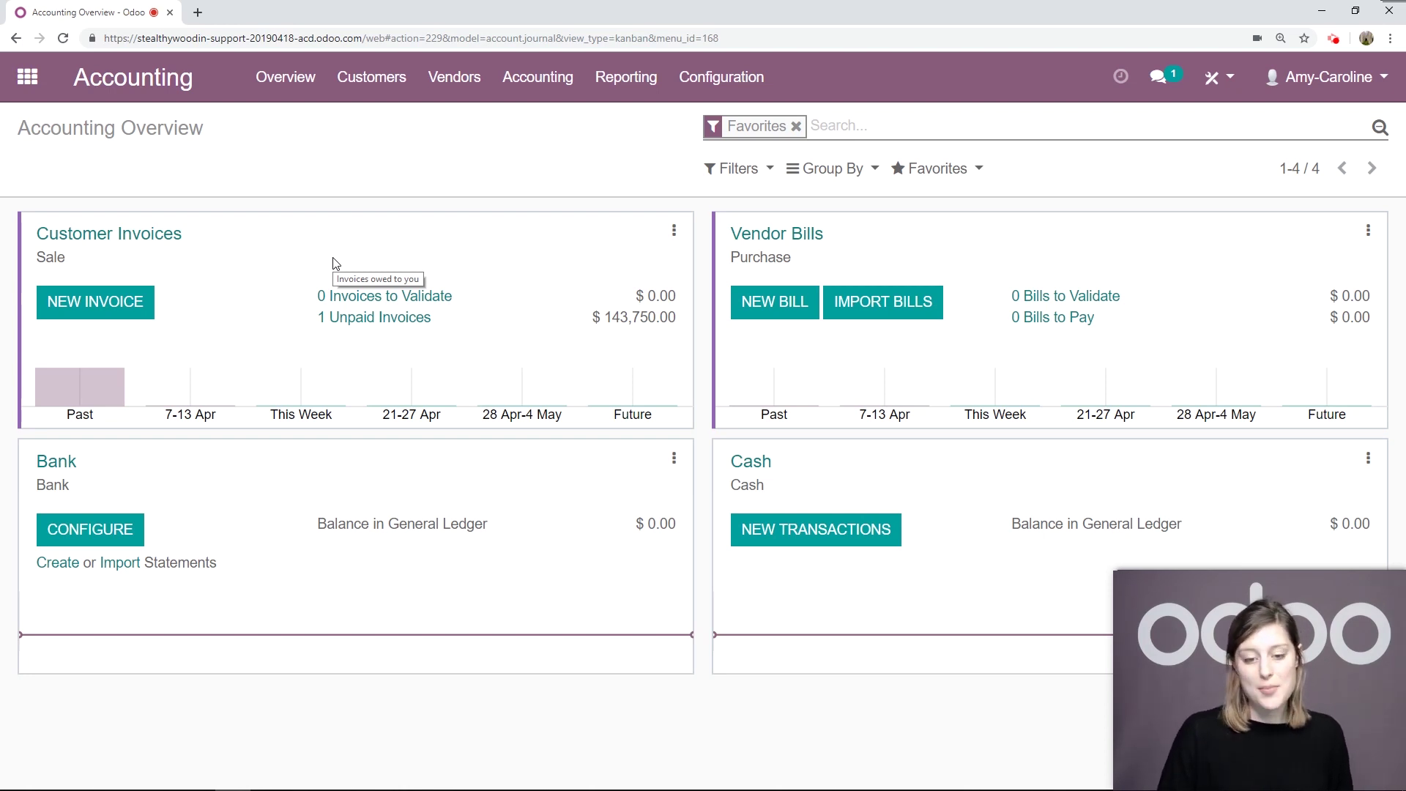
Show the Balance Sheet at End of Last Financial Year and review its $125,000.00 current year earnings.
click(620, 82)
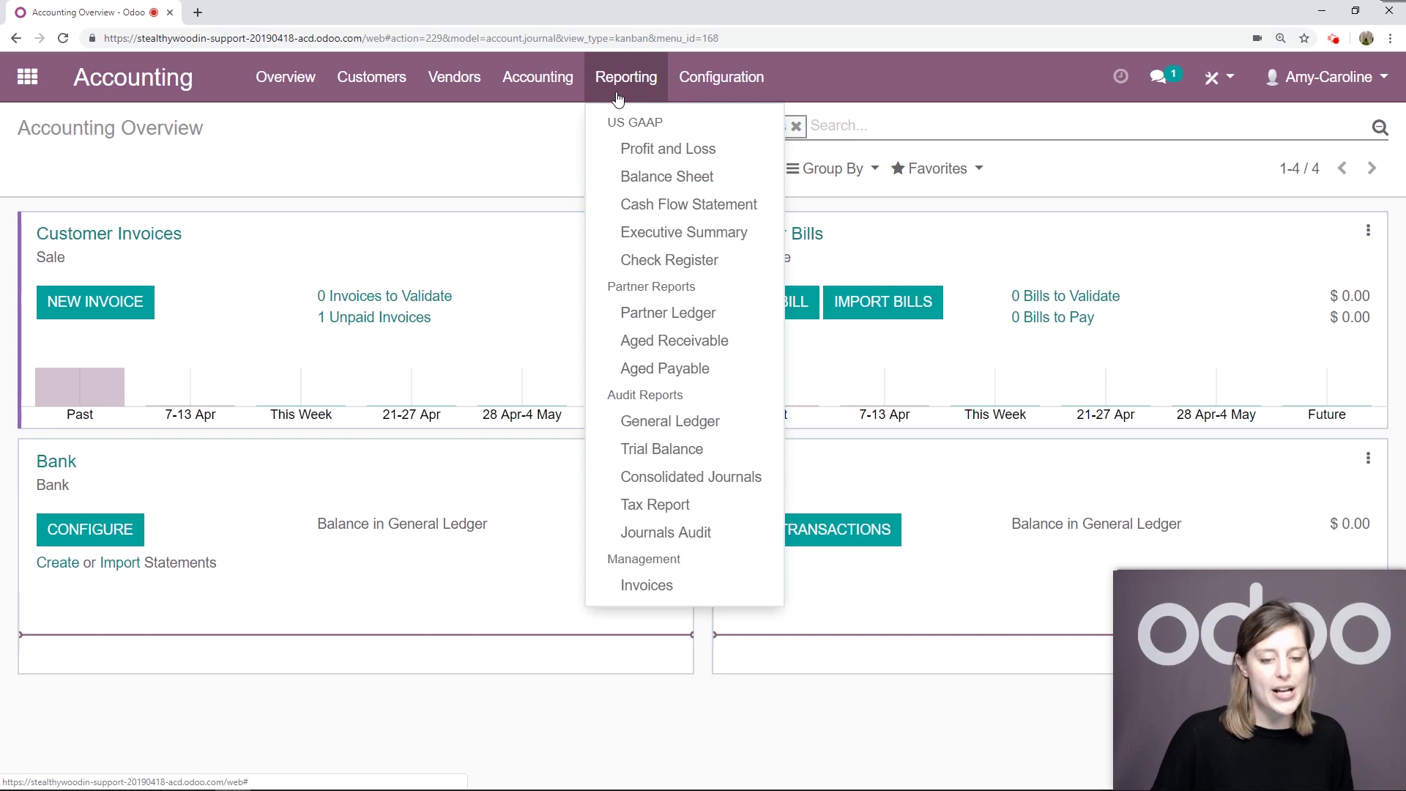
click(624, 180)
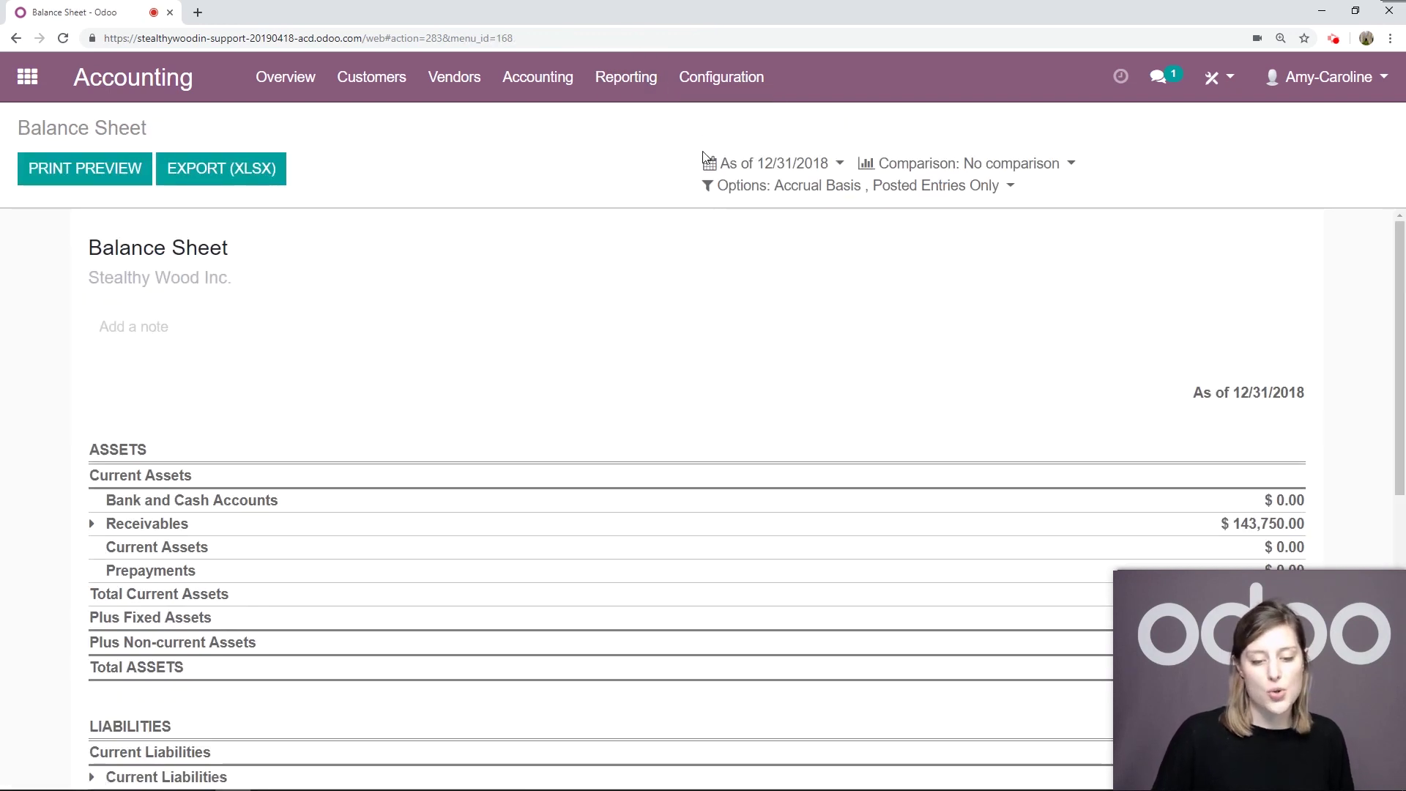
click(755, 167)
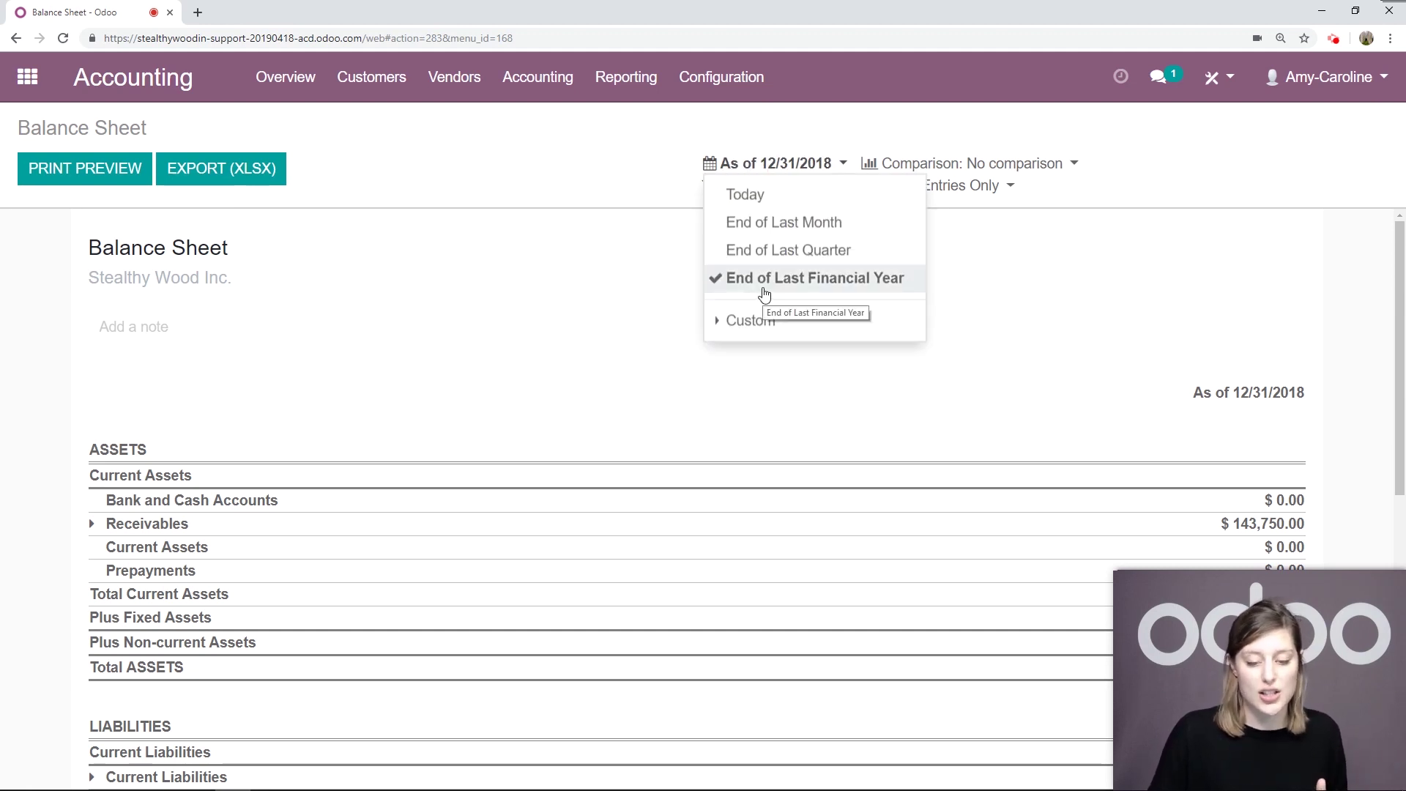
click(758, 203)
click(762, 163)
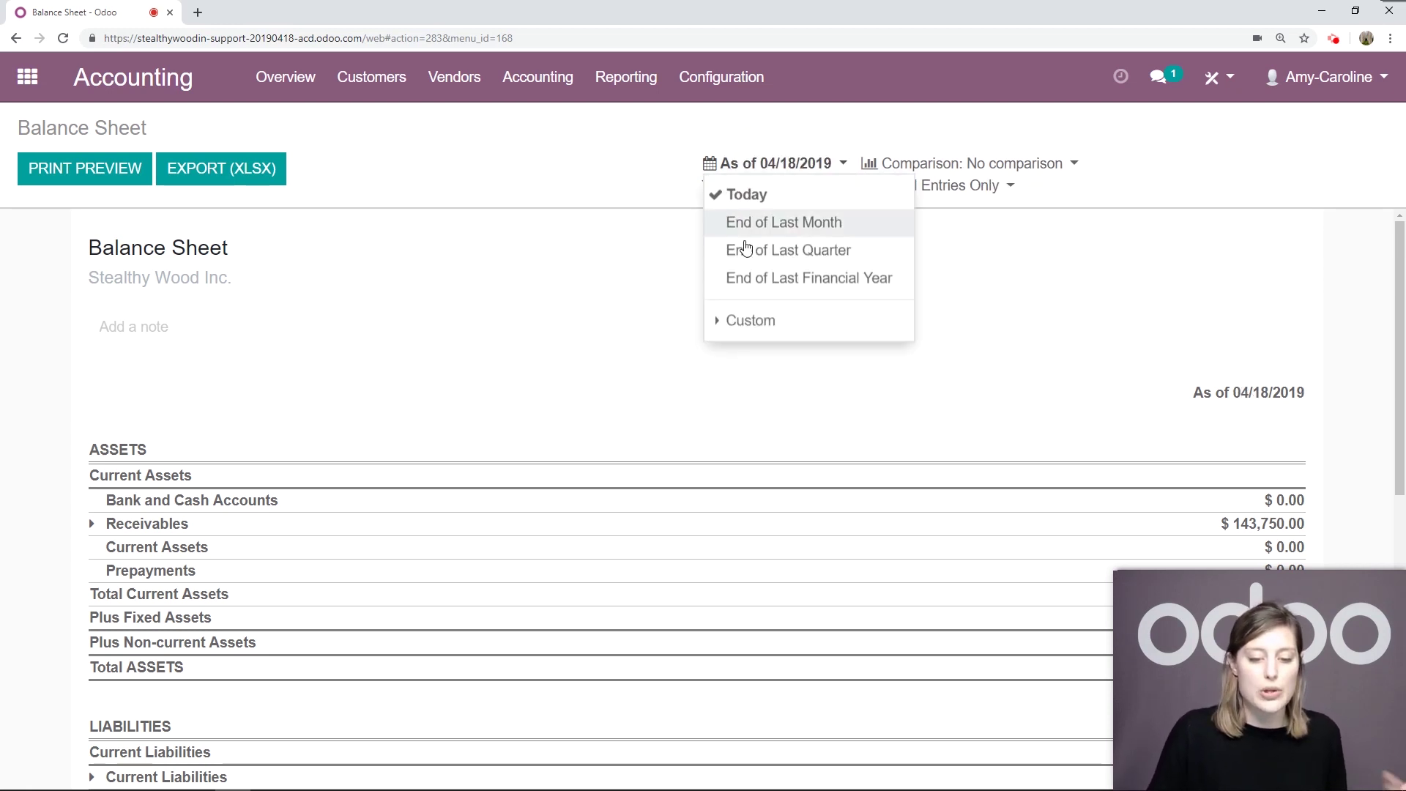
click(755, 272)
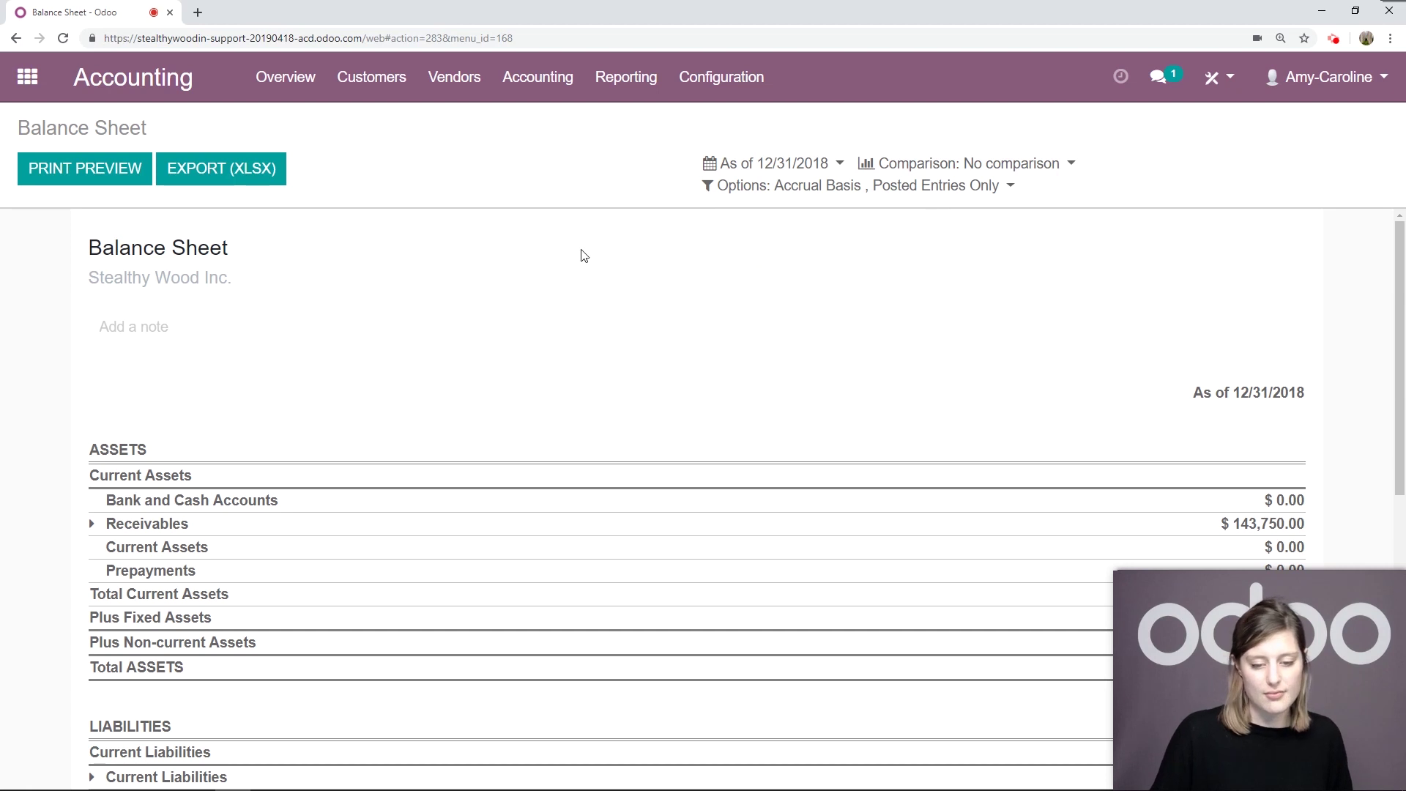
scroll(732, 304, down, 8)
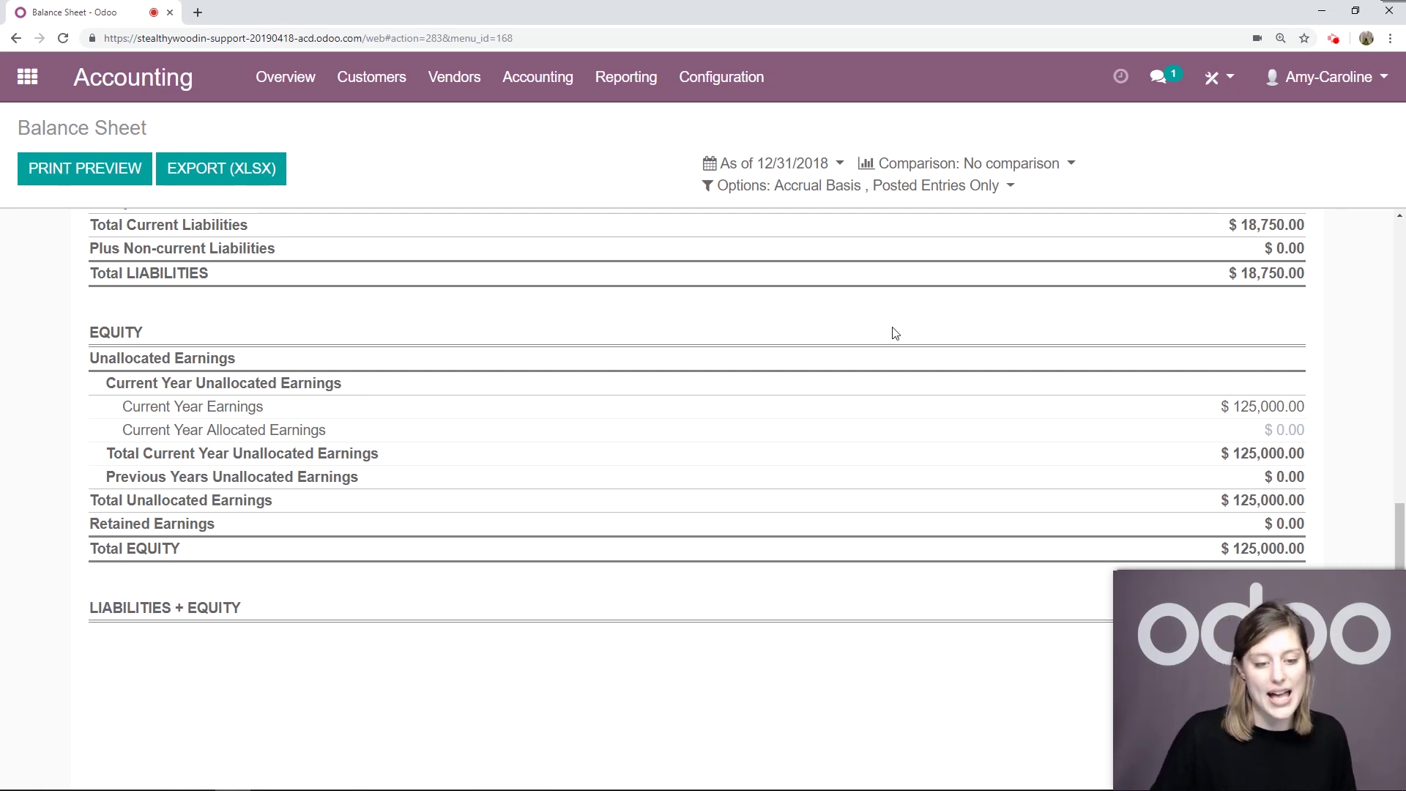
click(539, 79)
Start a new journal entry dated 12/31/2018 with reference '2018 Closing'.
click(542, 147)
click(48, 179)
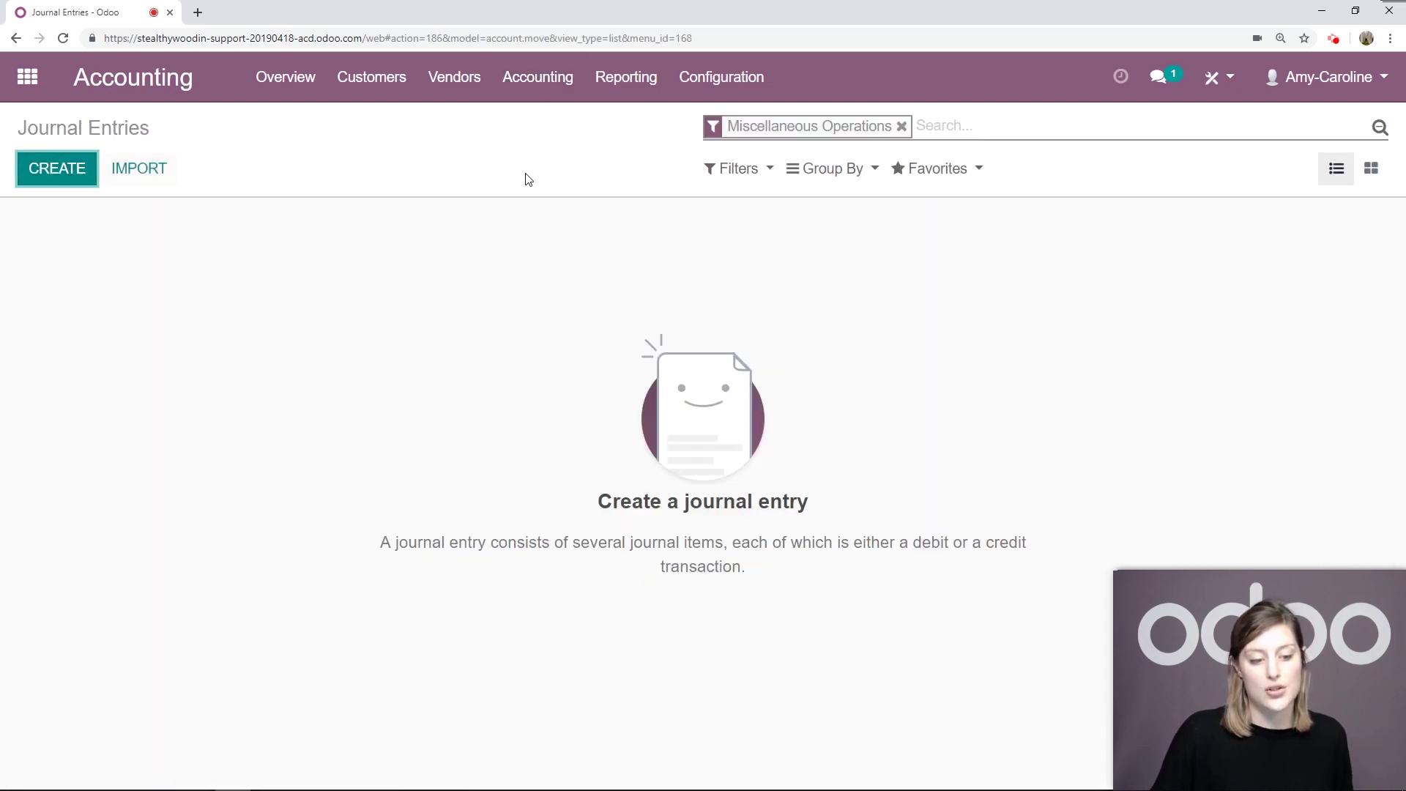
double_click(322, 394)
click(314, 392)
click(313, 392)
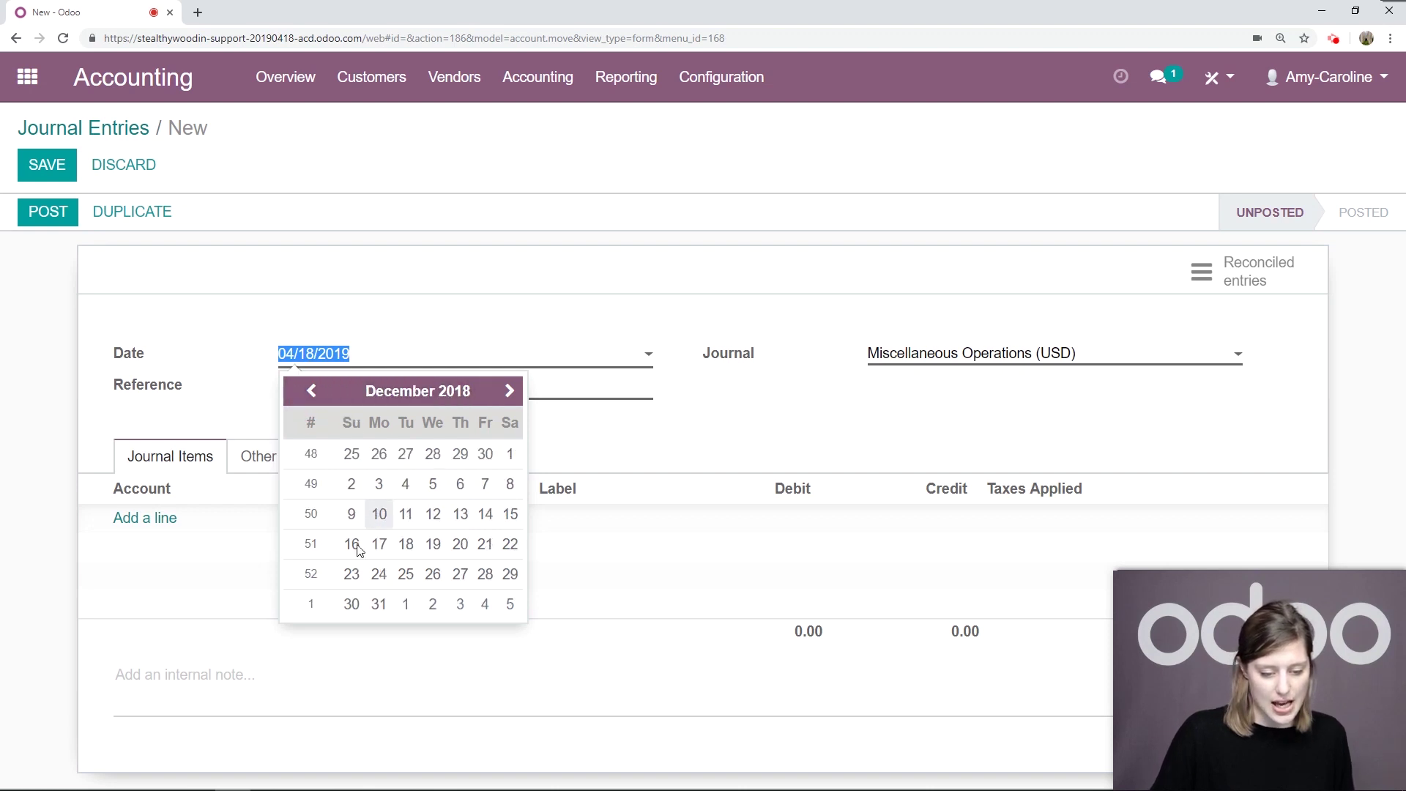
click(378, 604)
click(388, 389)
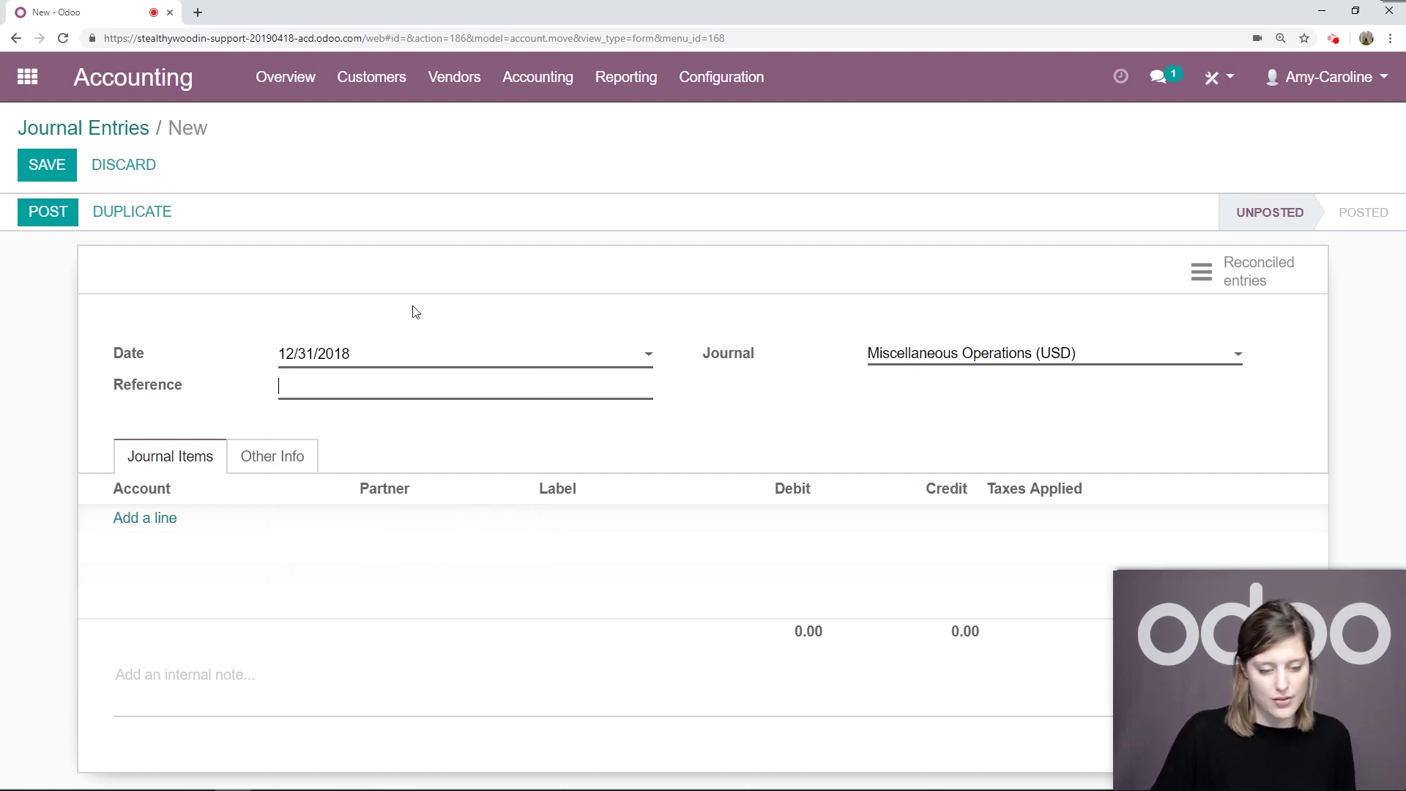
text(201)
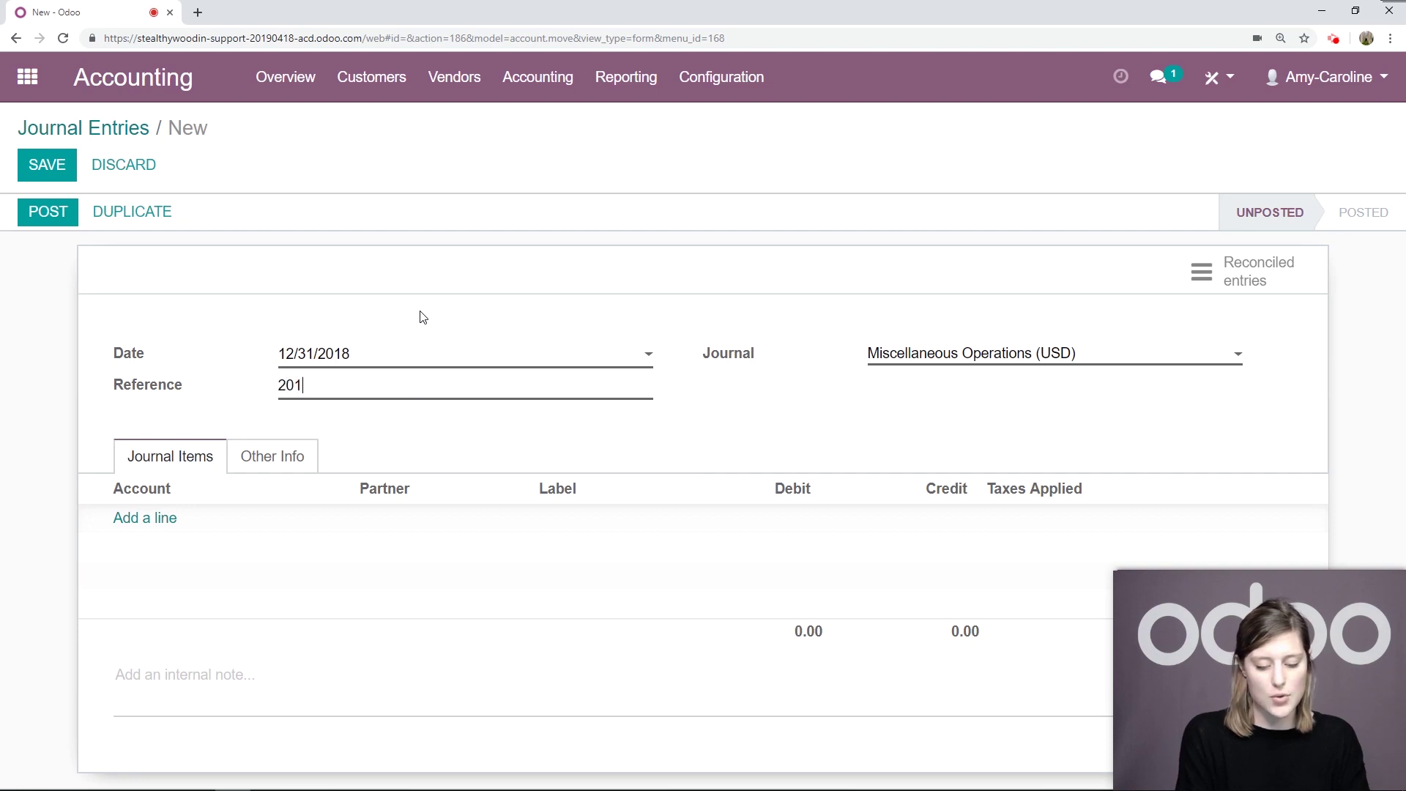
text(8 Closing)
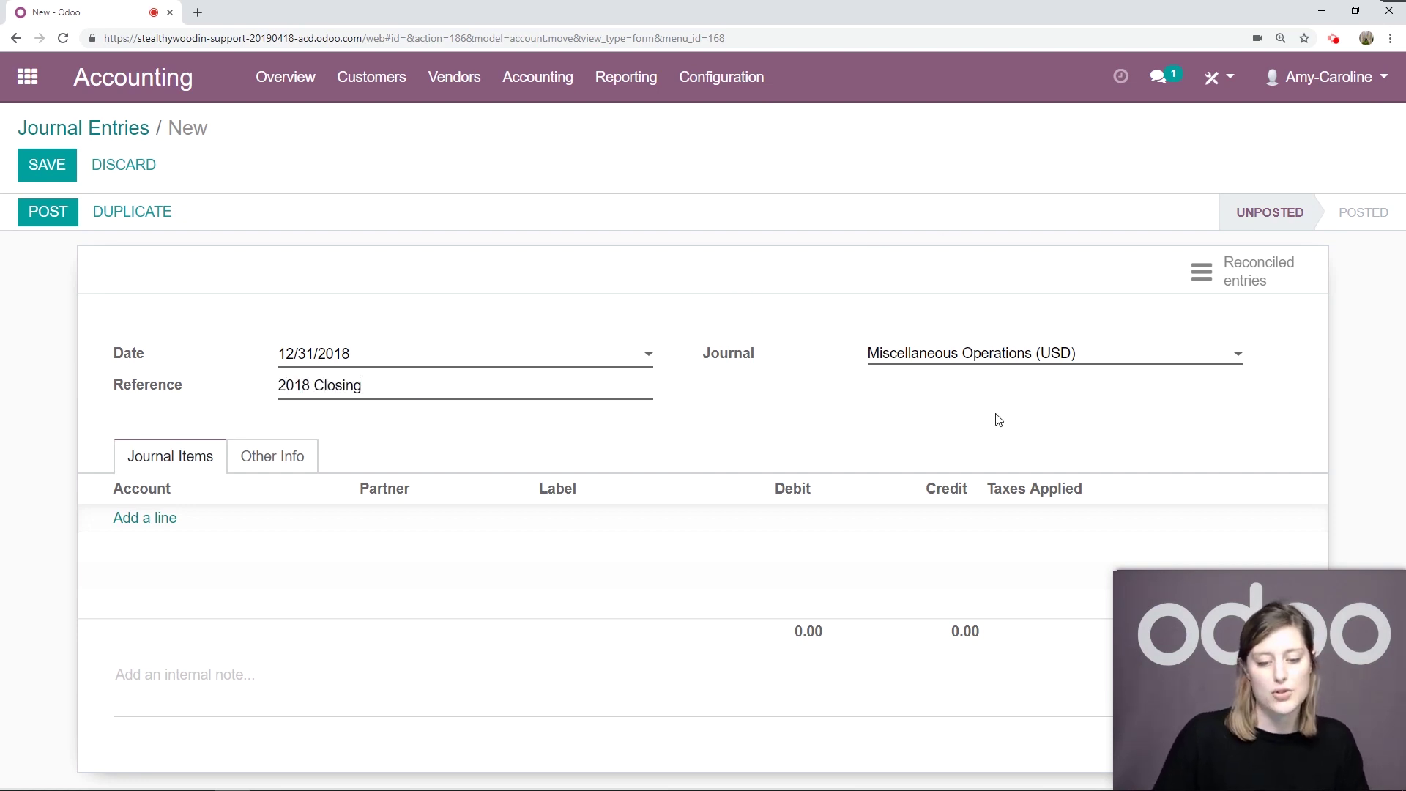
Add a first line debiting 125,000.00 to 999999 Undistributed Profits/Losses.
click(148, 522)
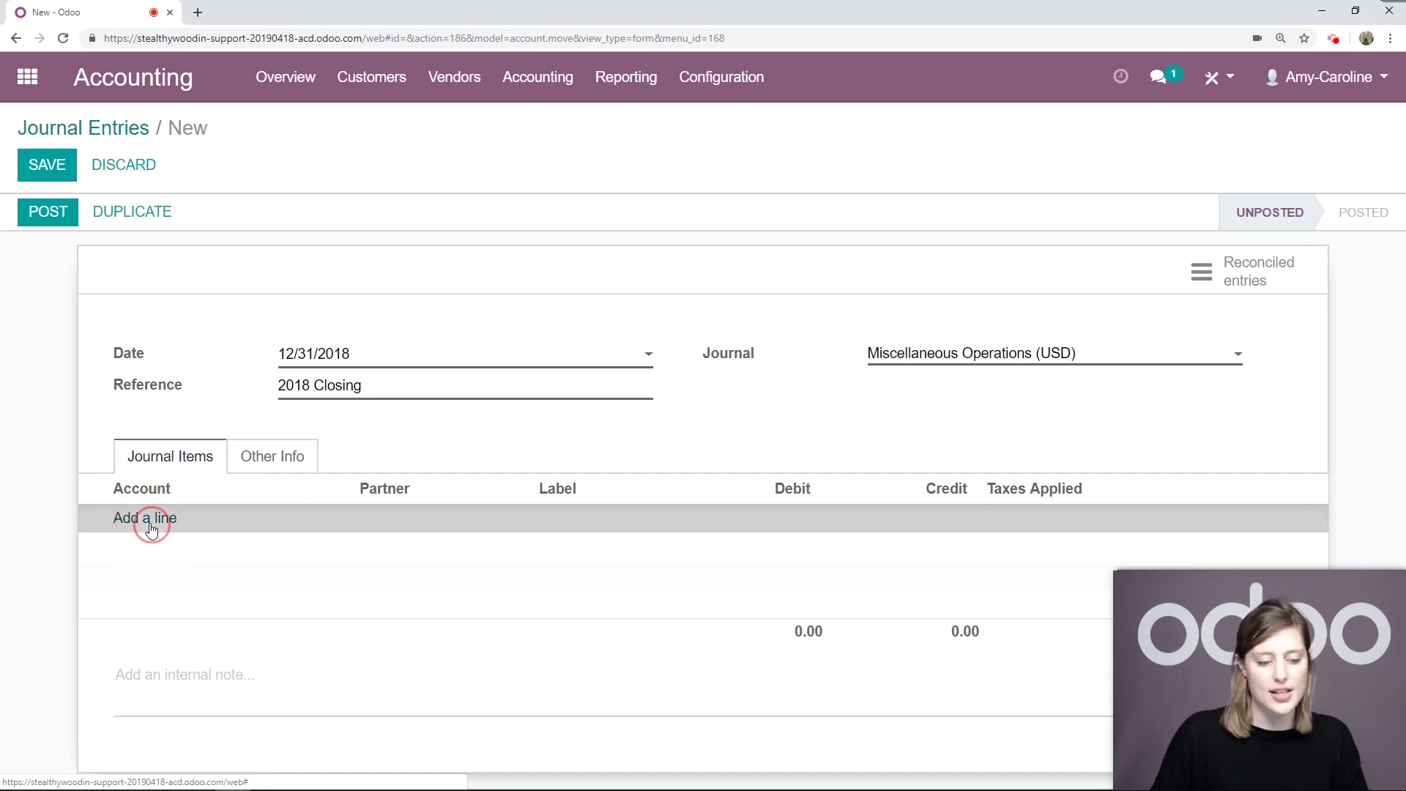
text(99)
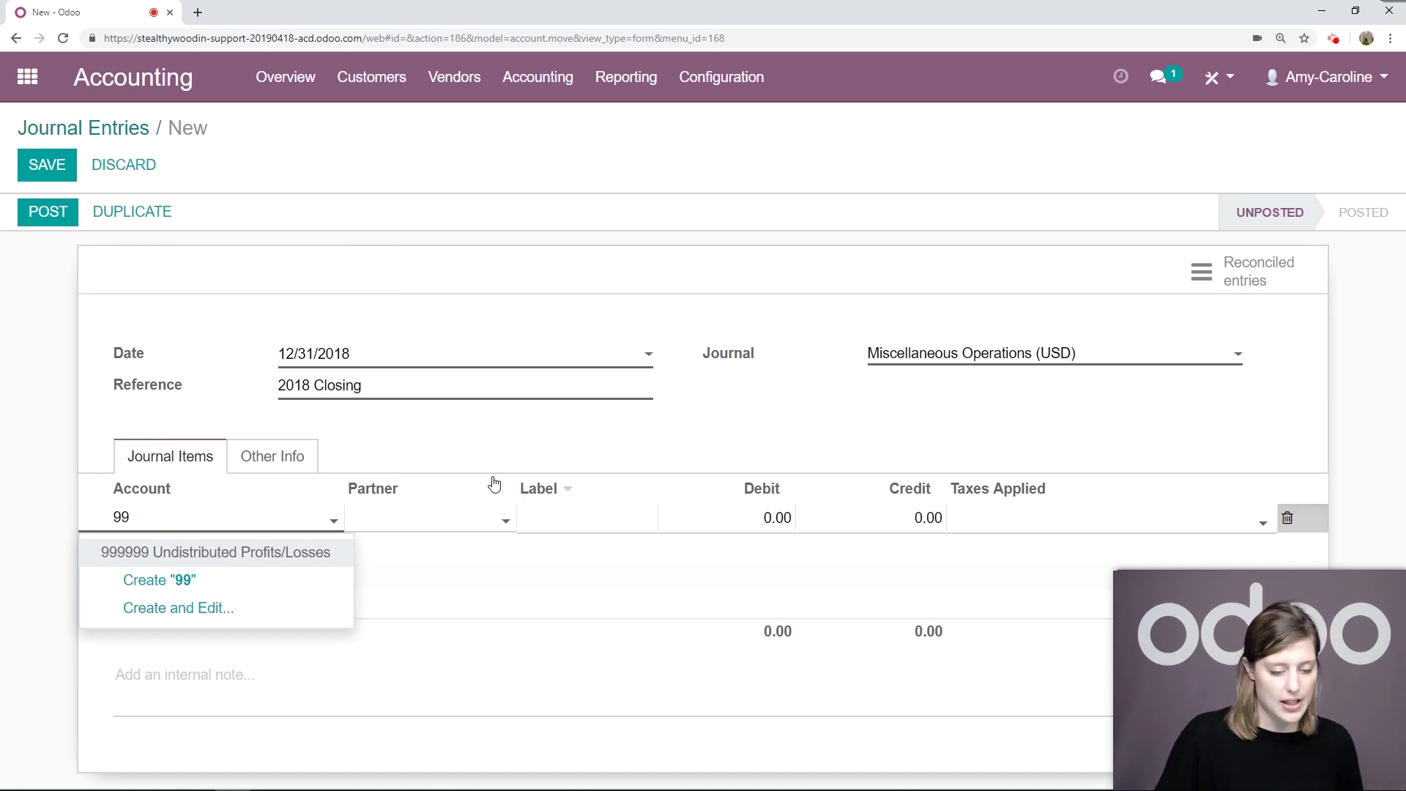
click(208, 553)
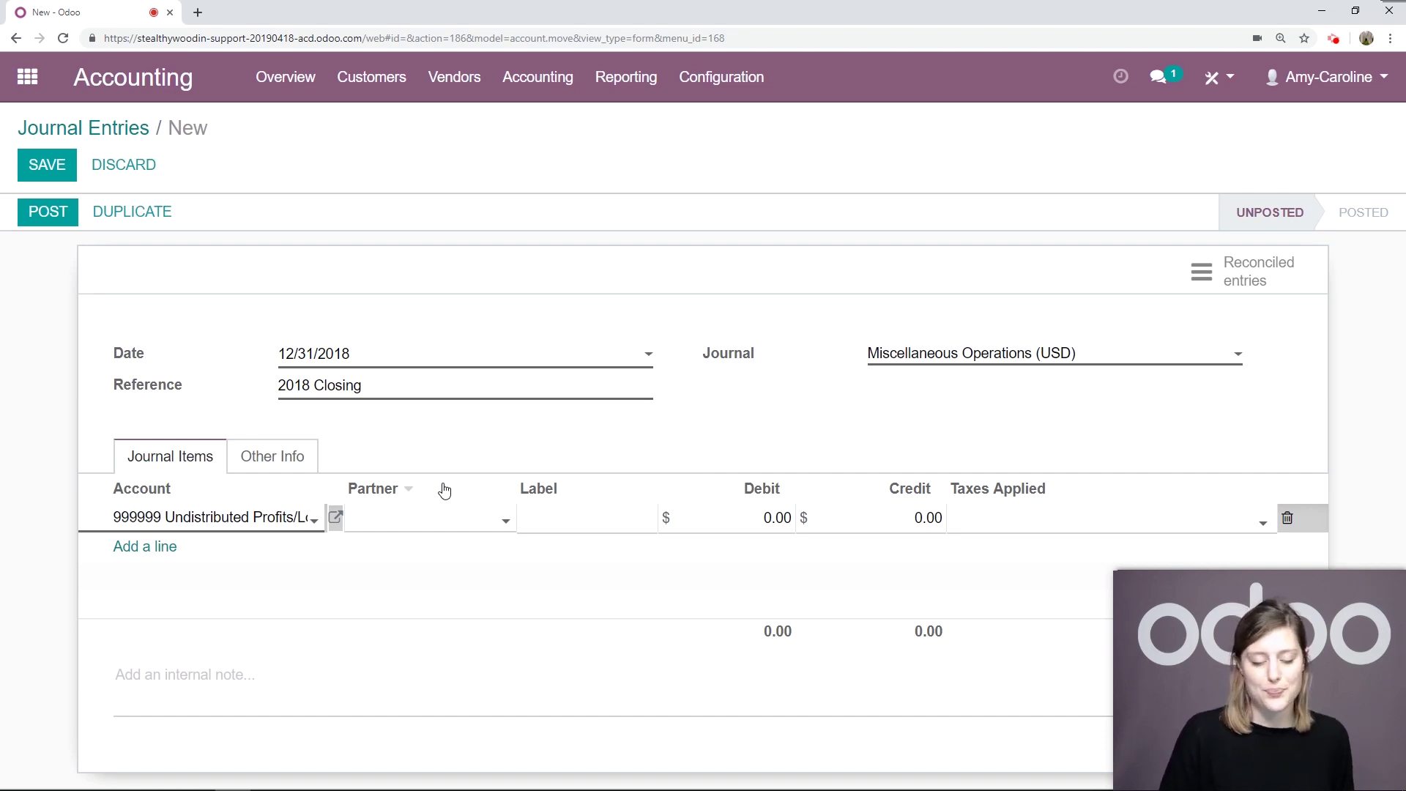
click(336, 524)
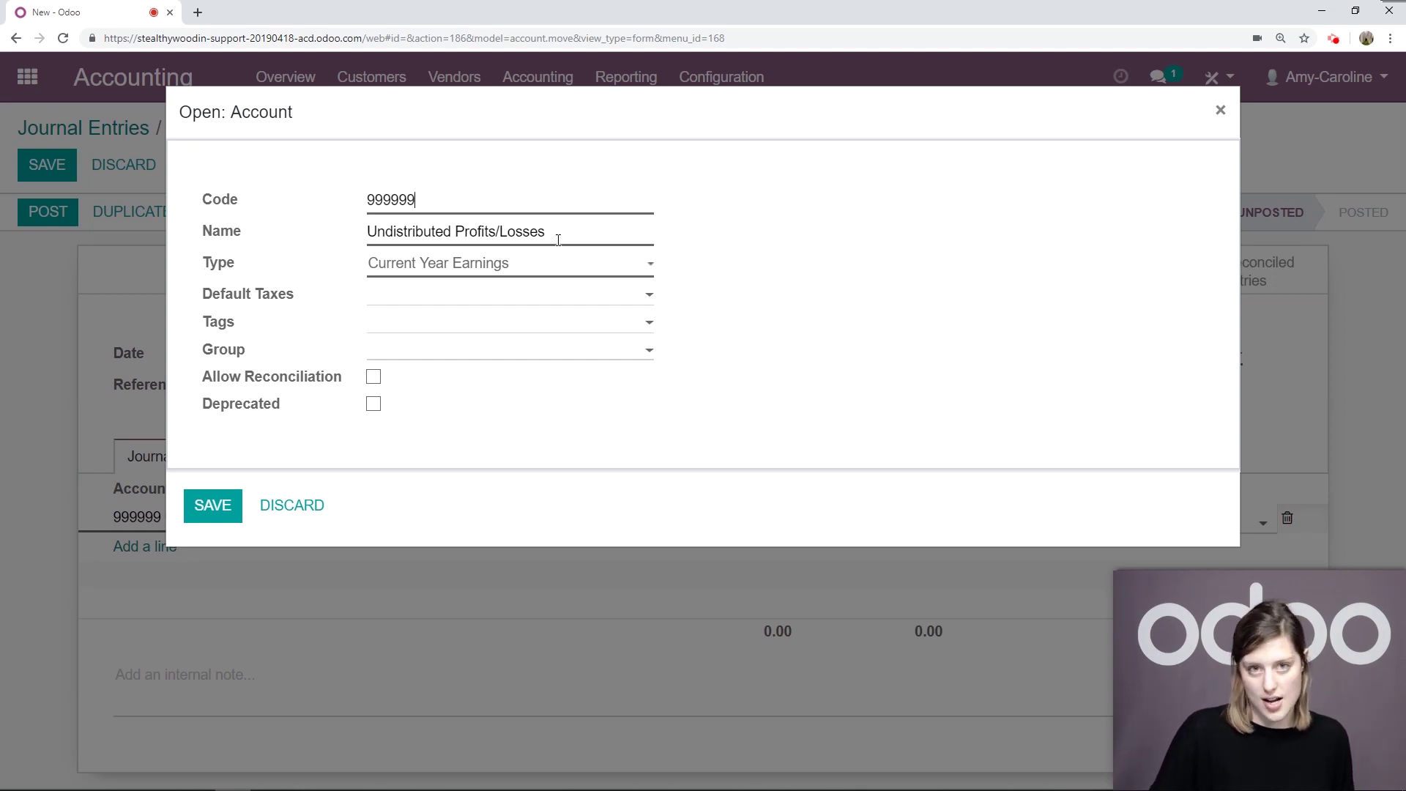
click(222, 512)
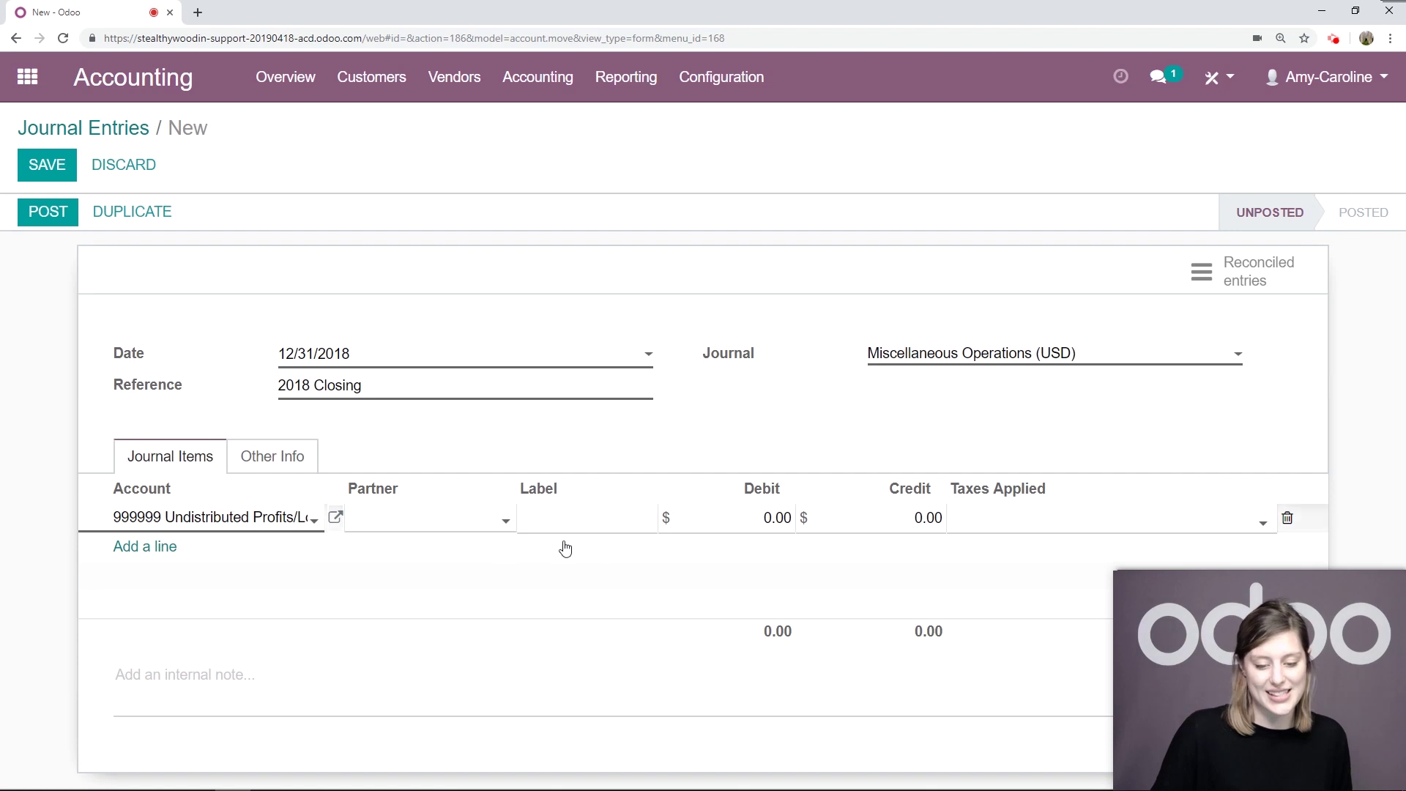
click(719, 511)
text(125000)
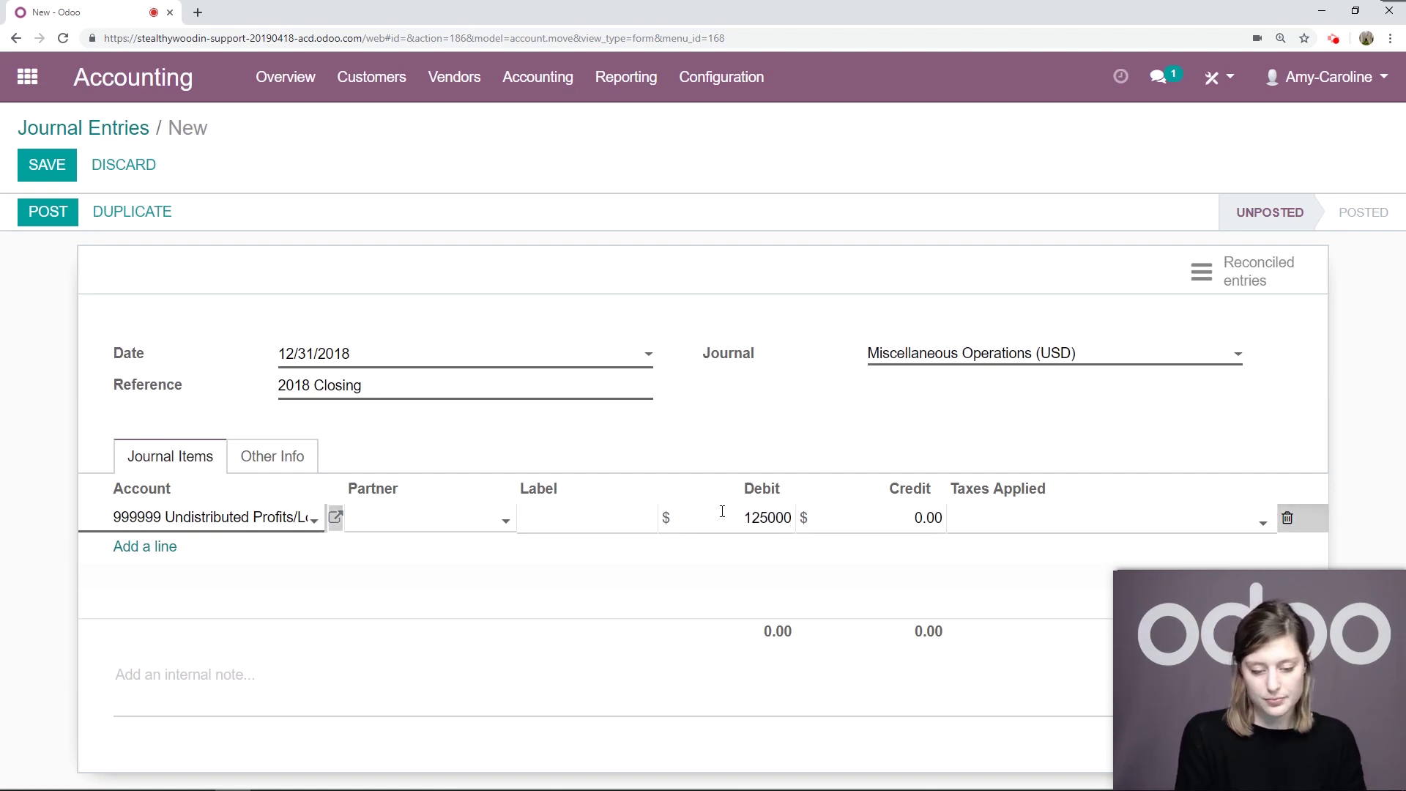
click(762, 446)
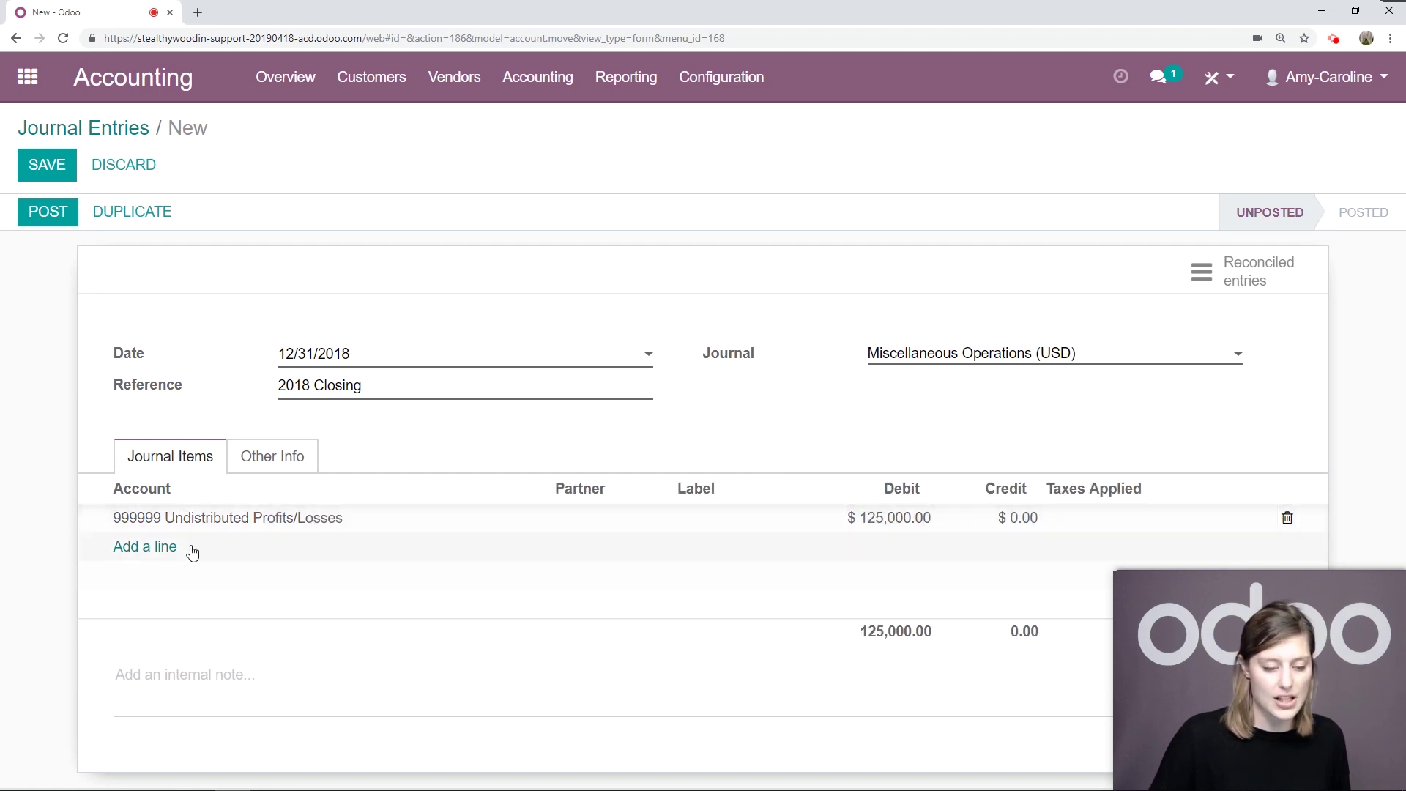
click(158, 548)
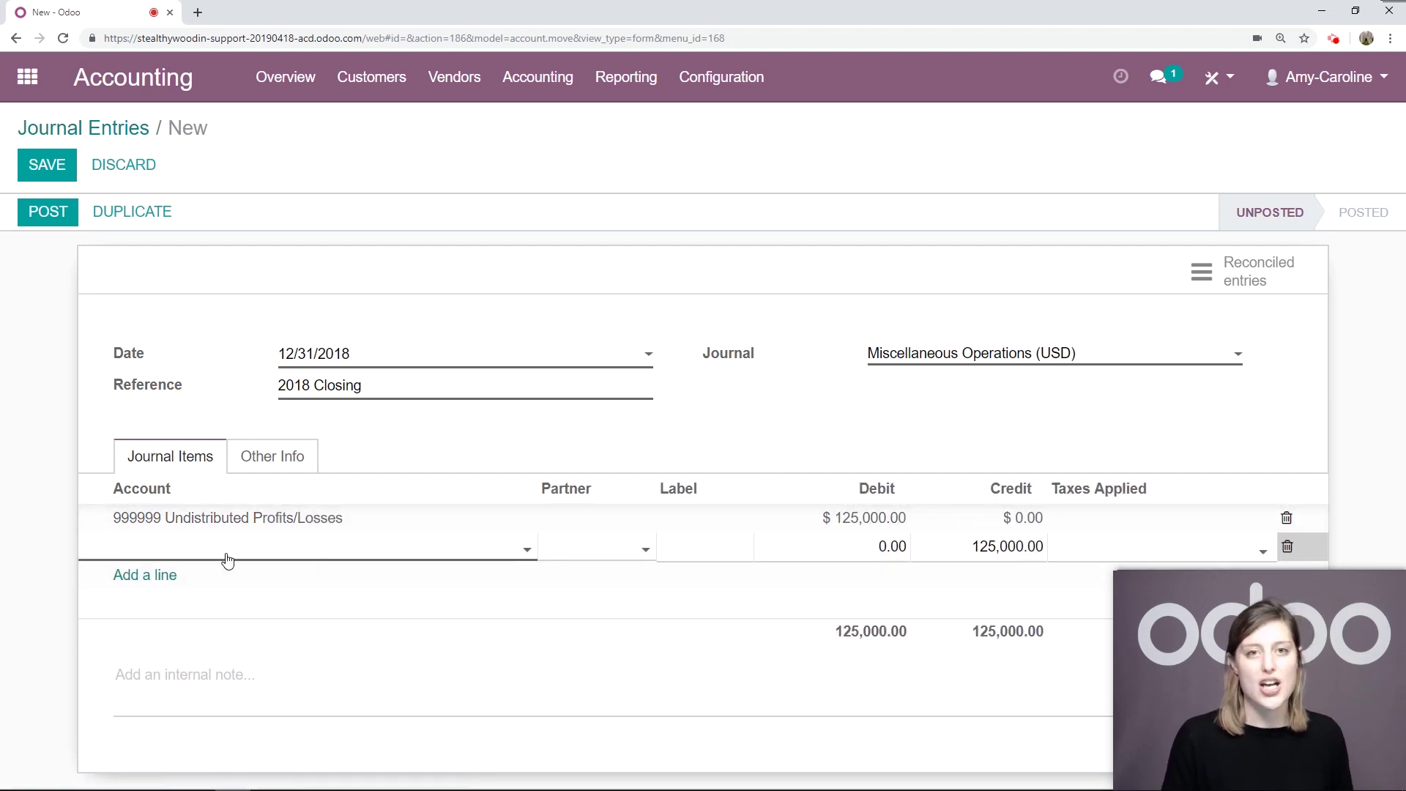
Book the credit line to a new Equity account 300300 Retained Earnings and post the entry.
click(227, 555)
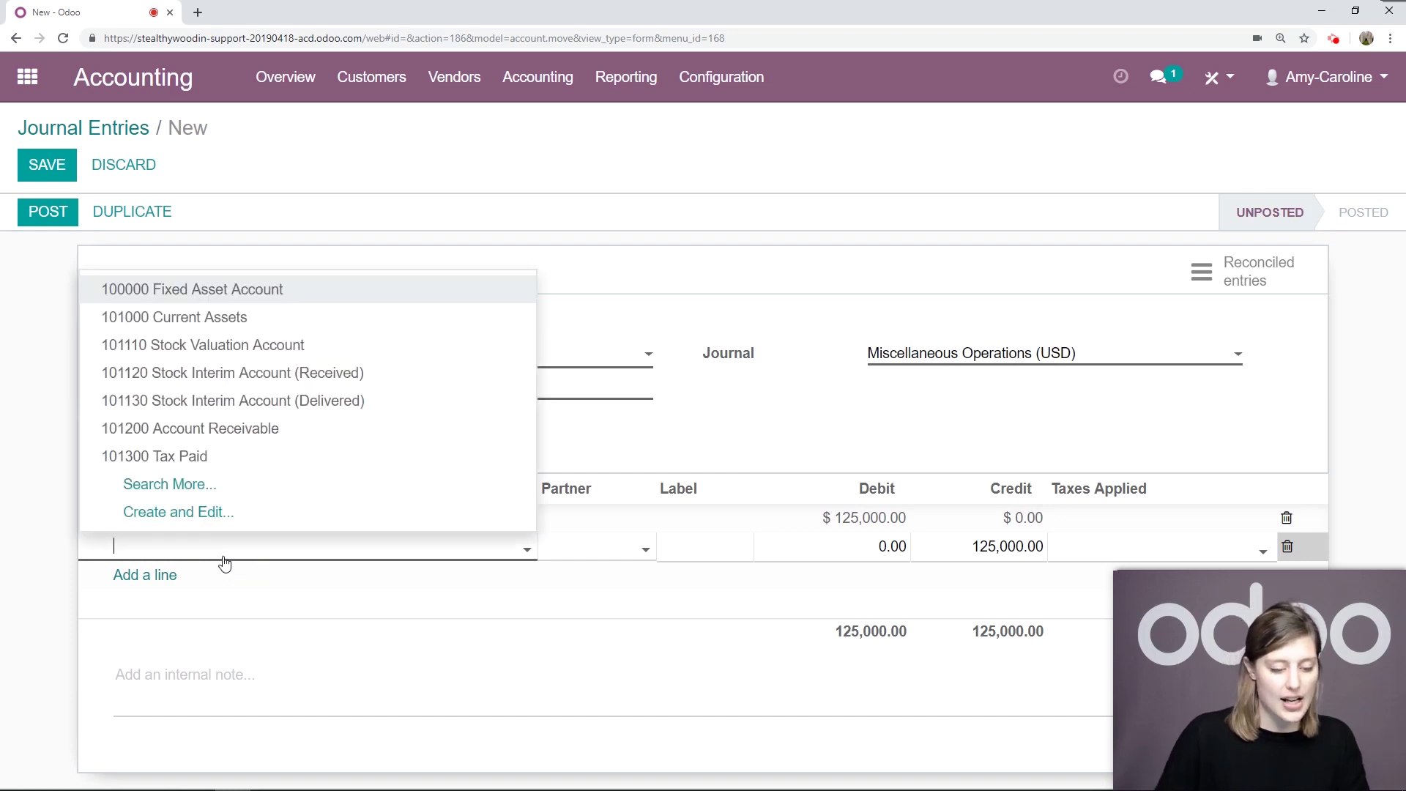
click(201, 515)
text(3003000)
key(BackSpace)
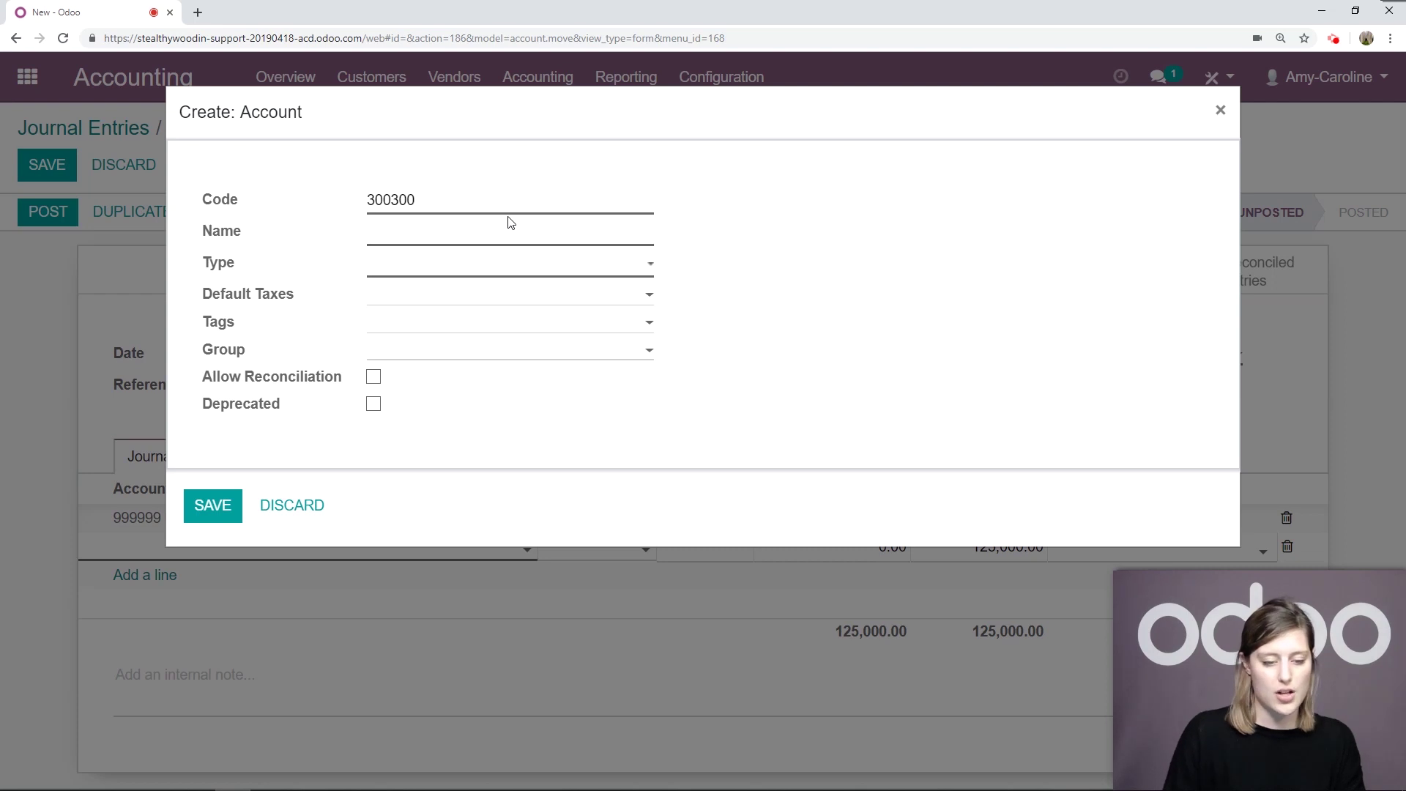
click(651, 241)
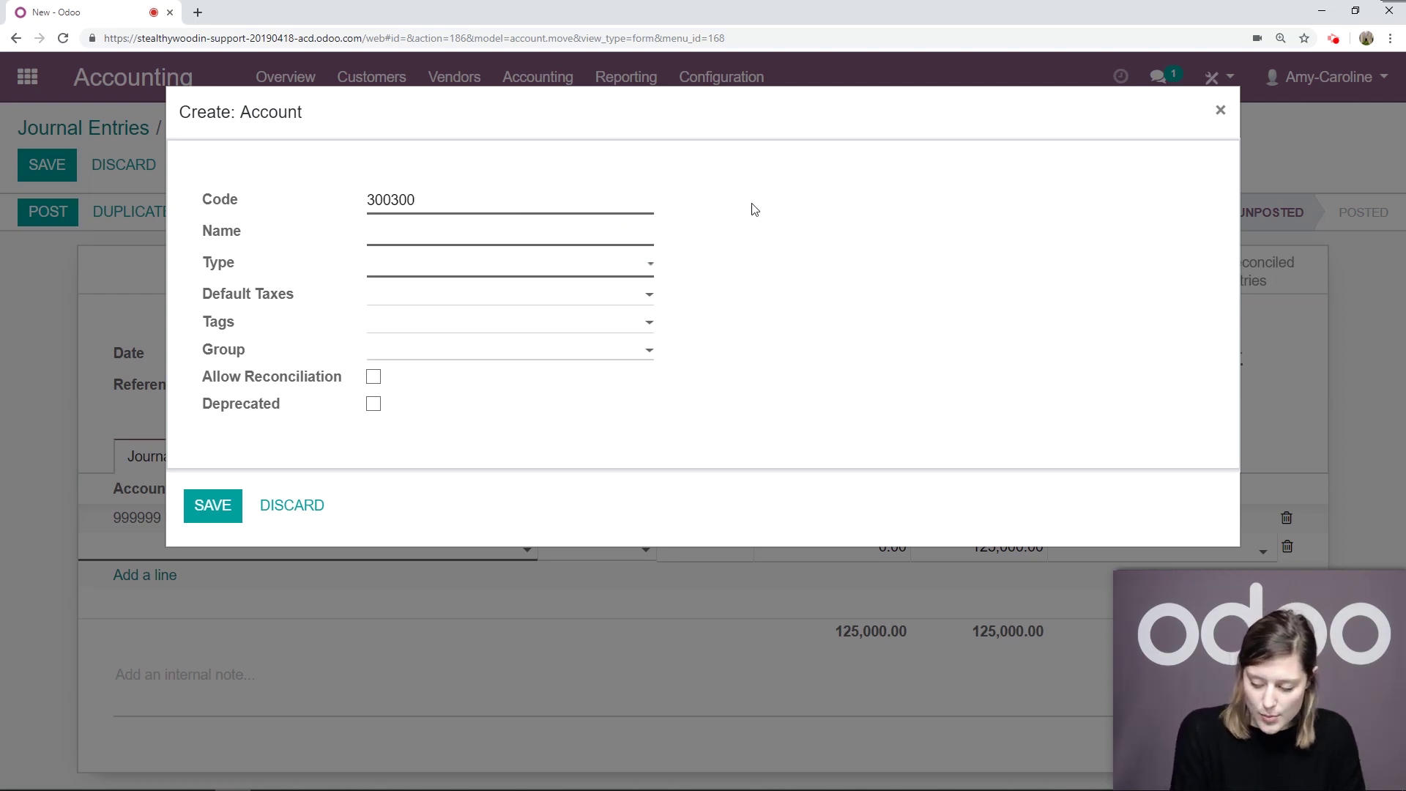
text(Retained )
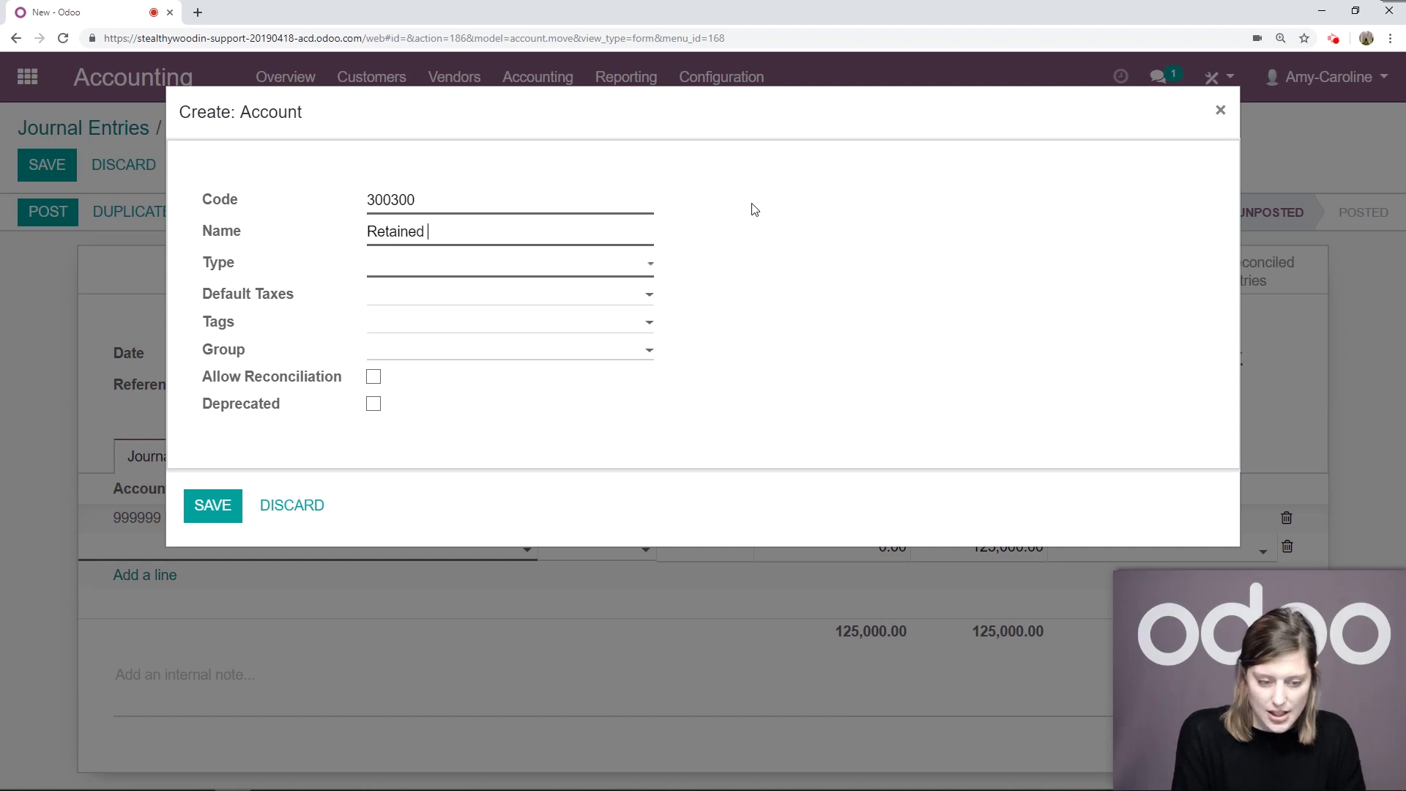
text(Earnings)
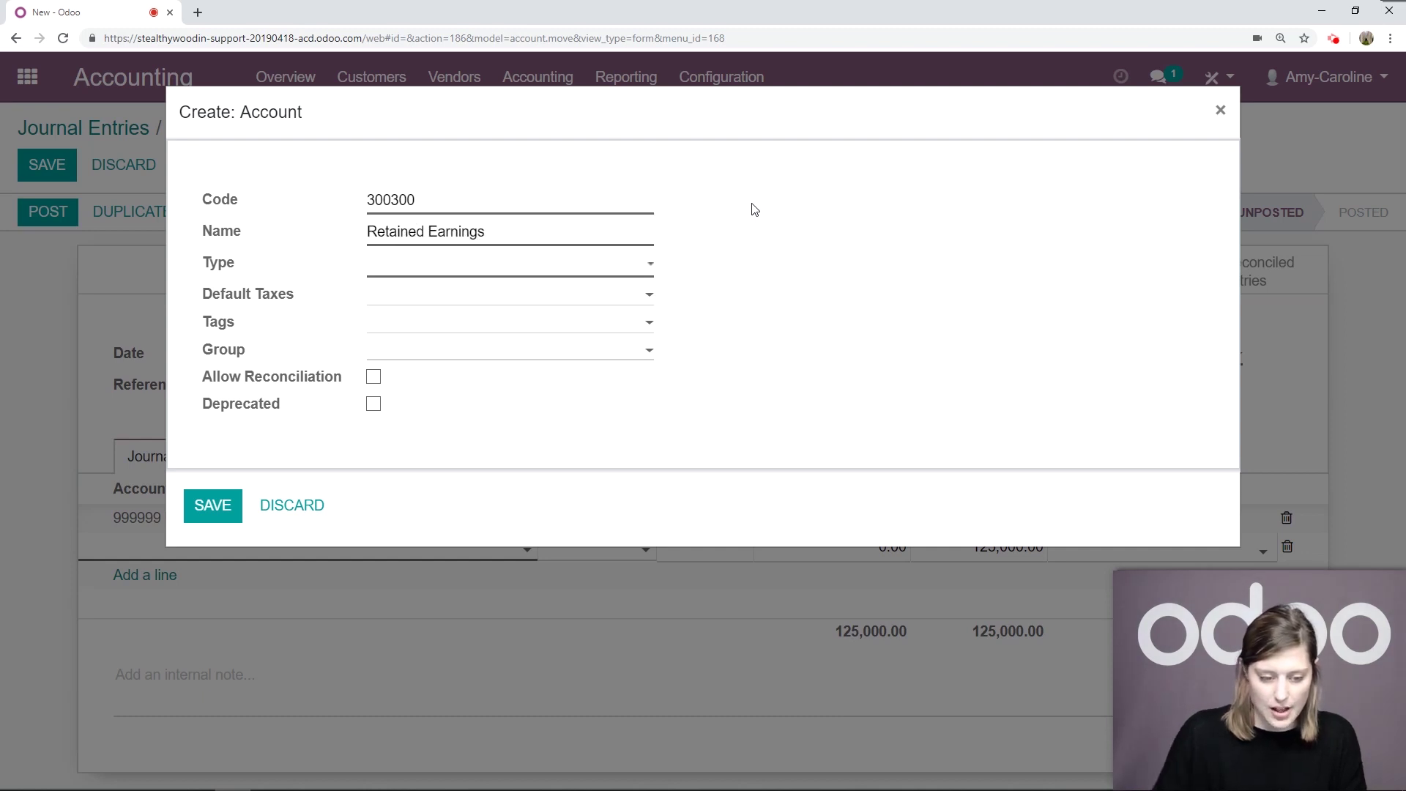
click(647, 267)
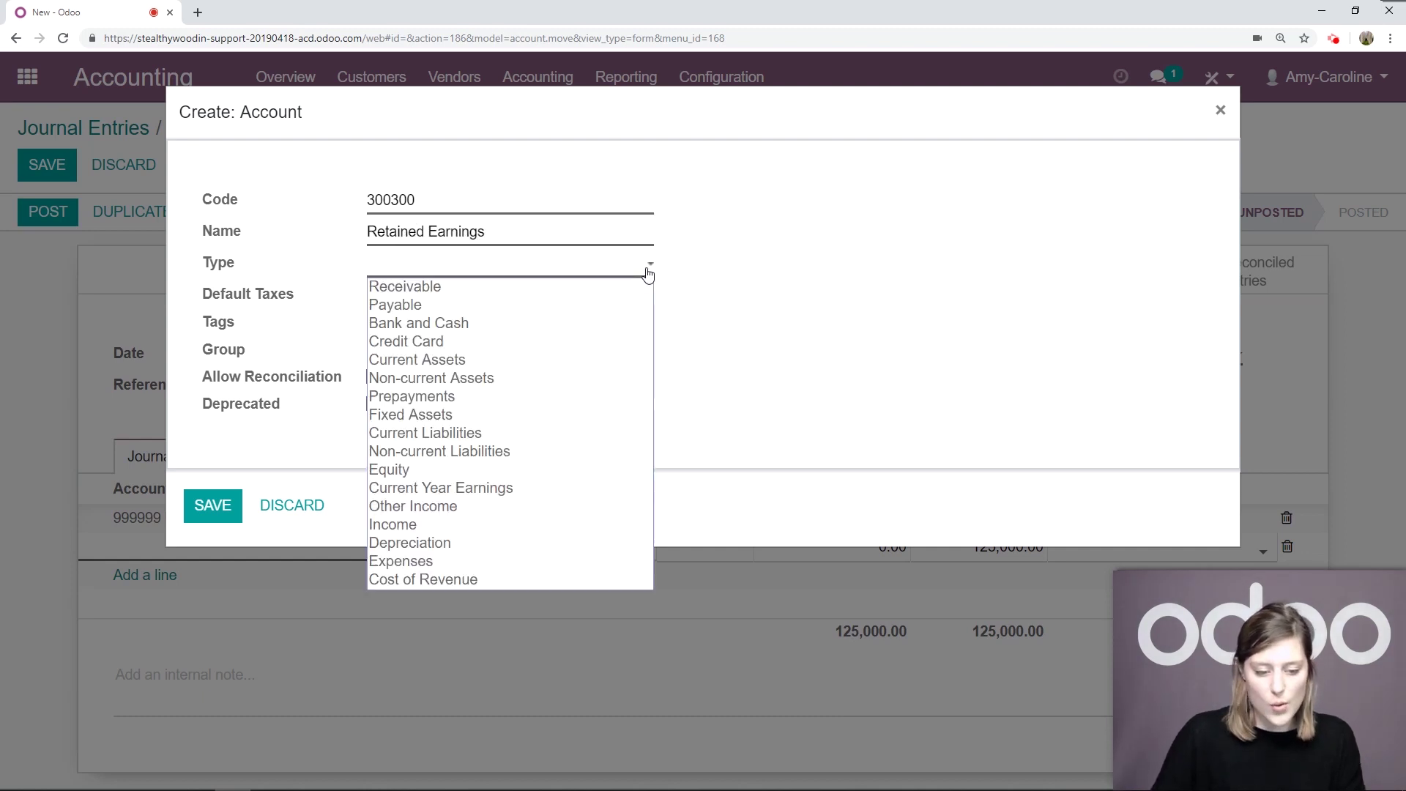
click(530, 470)
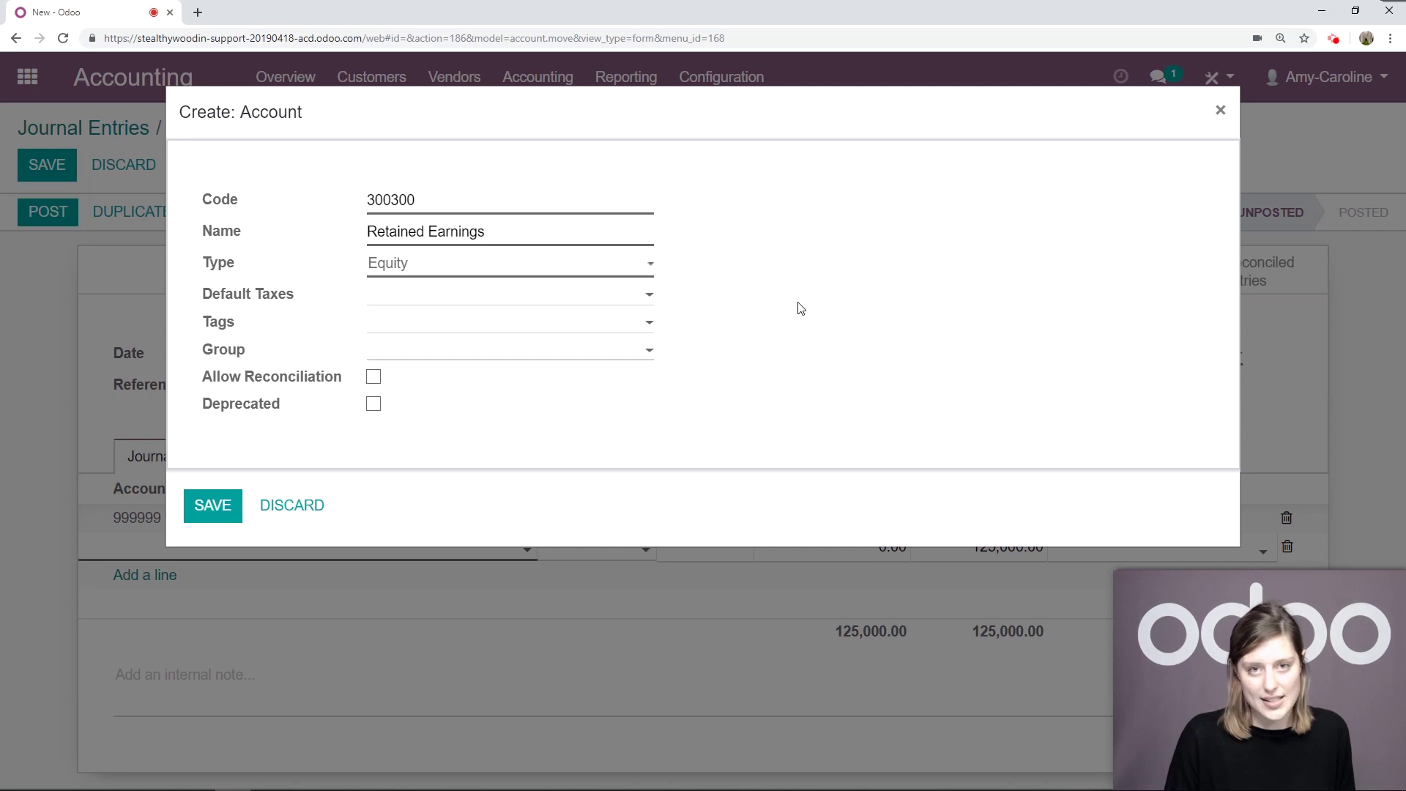
click(213, 505)
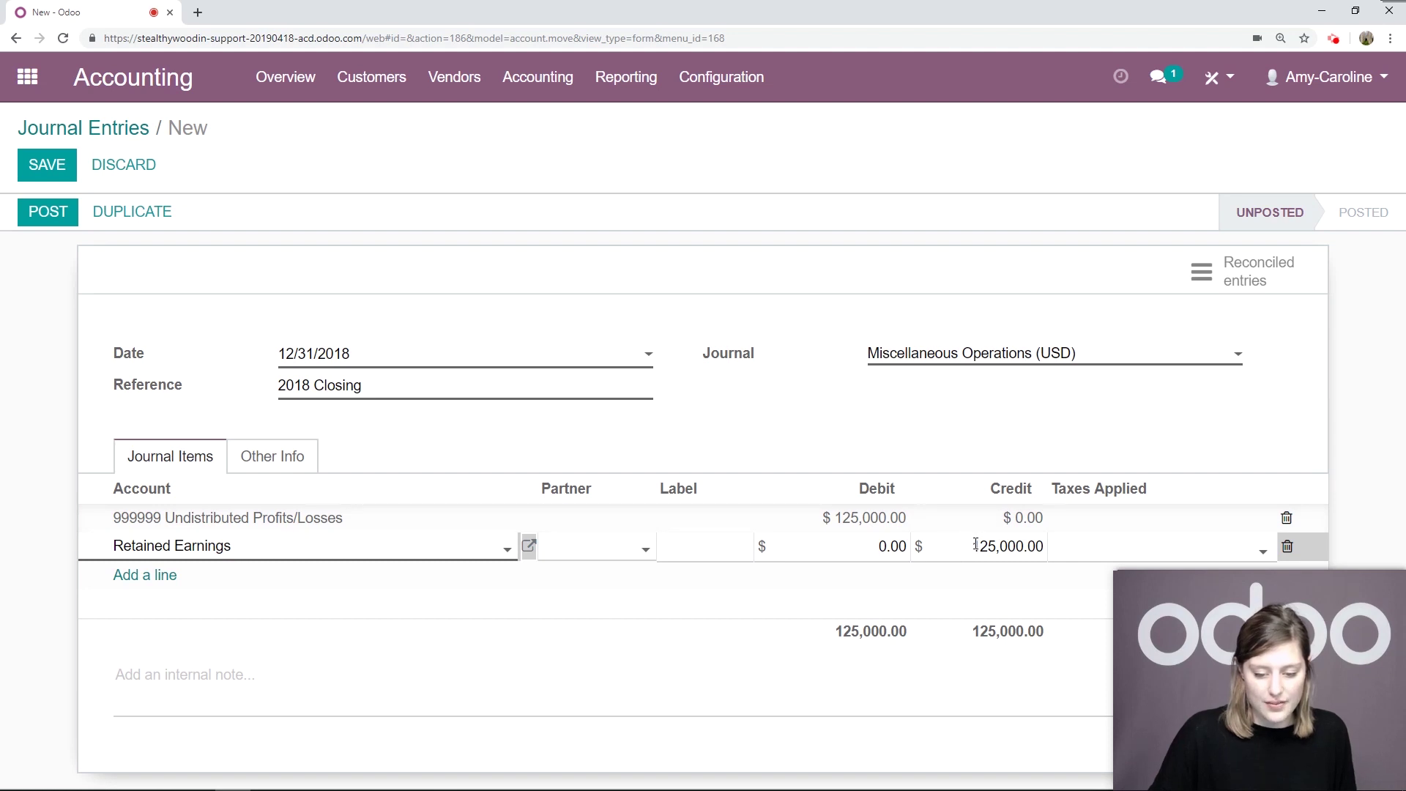
click(44, 214)
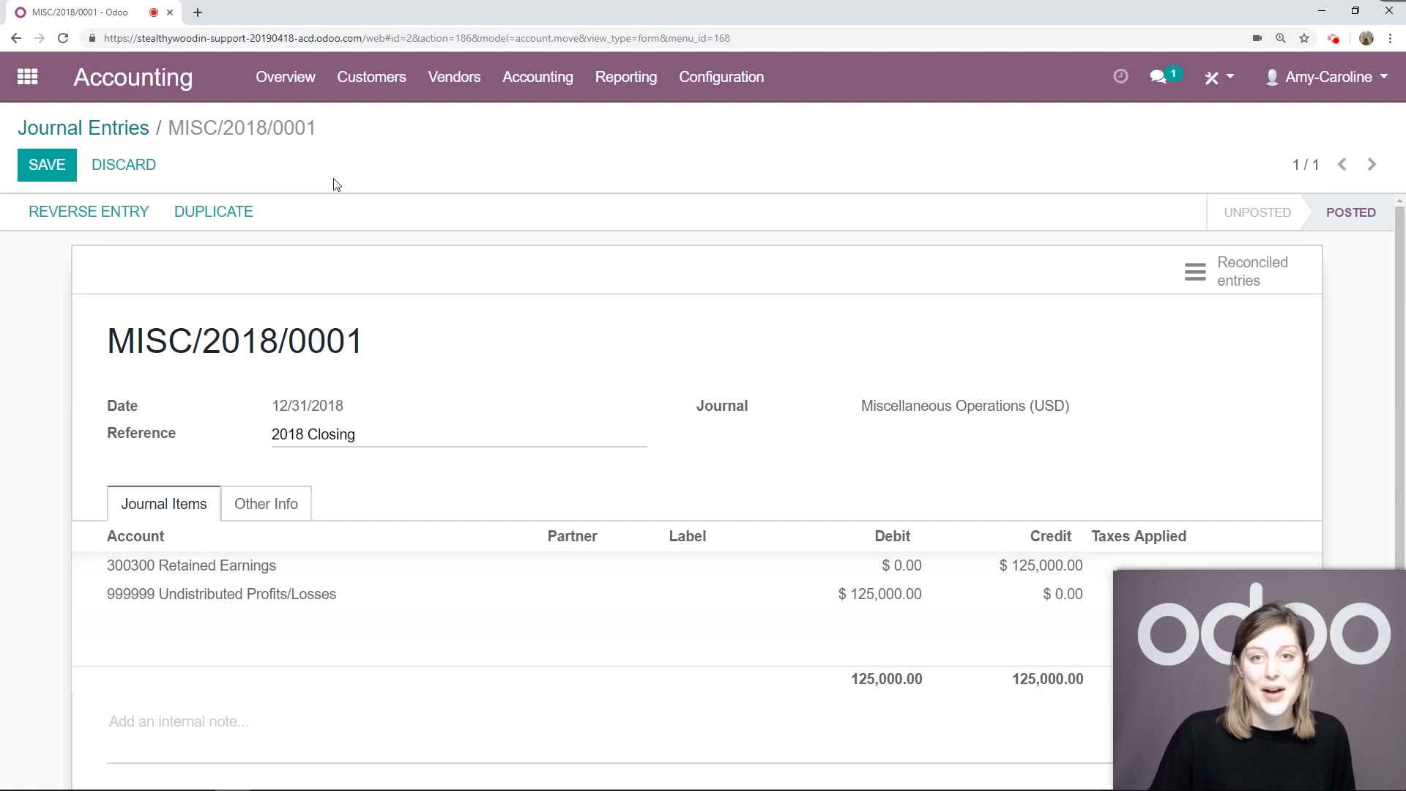
Check that the Balance Sheet now shows Retained Earnings of $125,000.00.
click(634, 85)
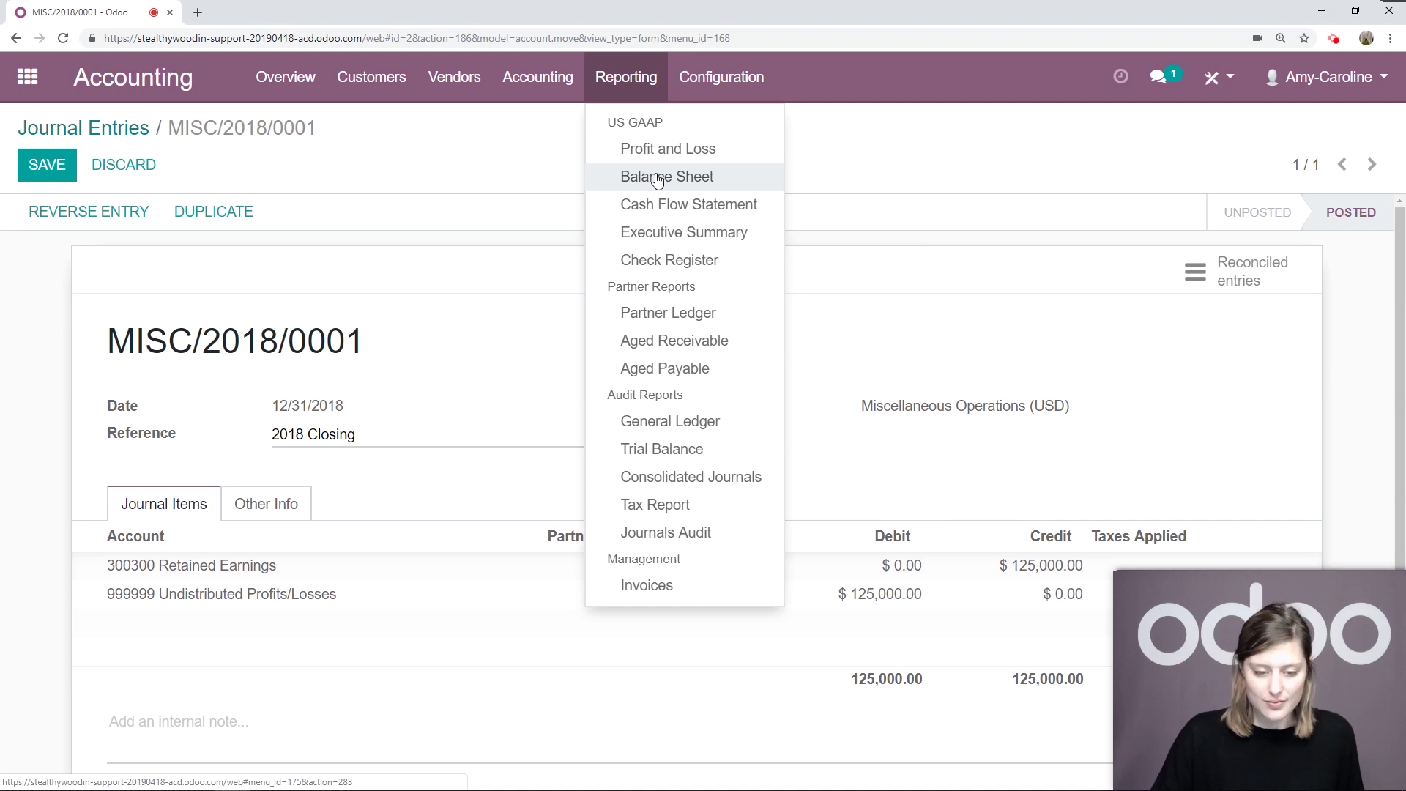
click(714, 181)
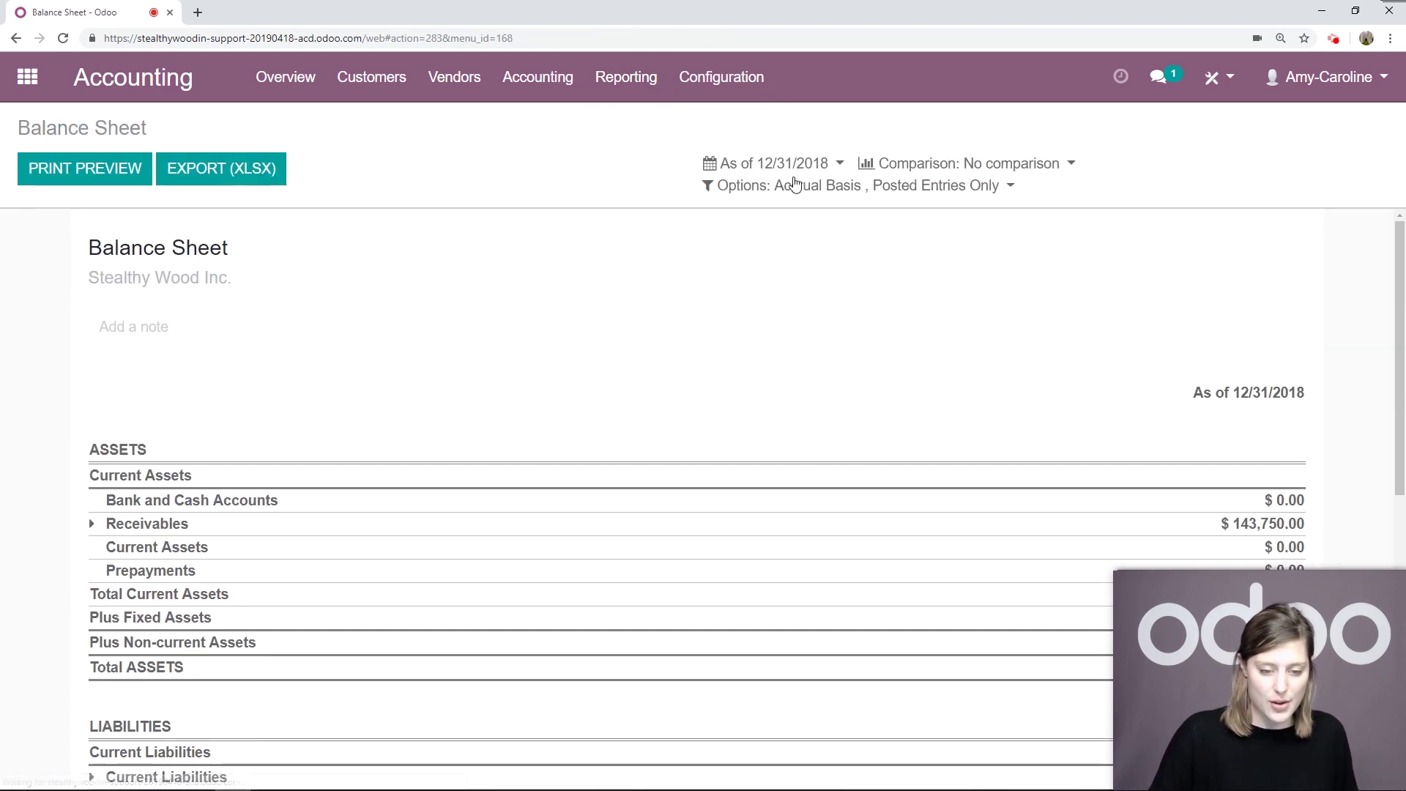
scroll(600, 262, down, 8)
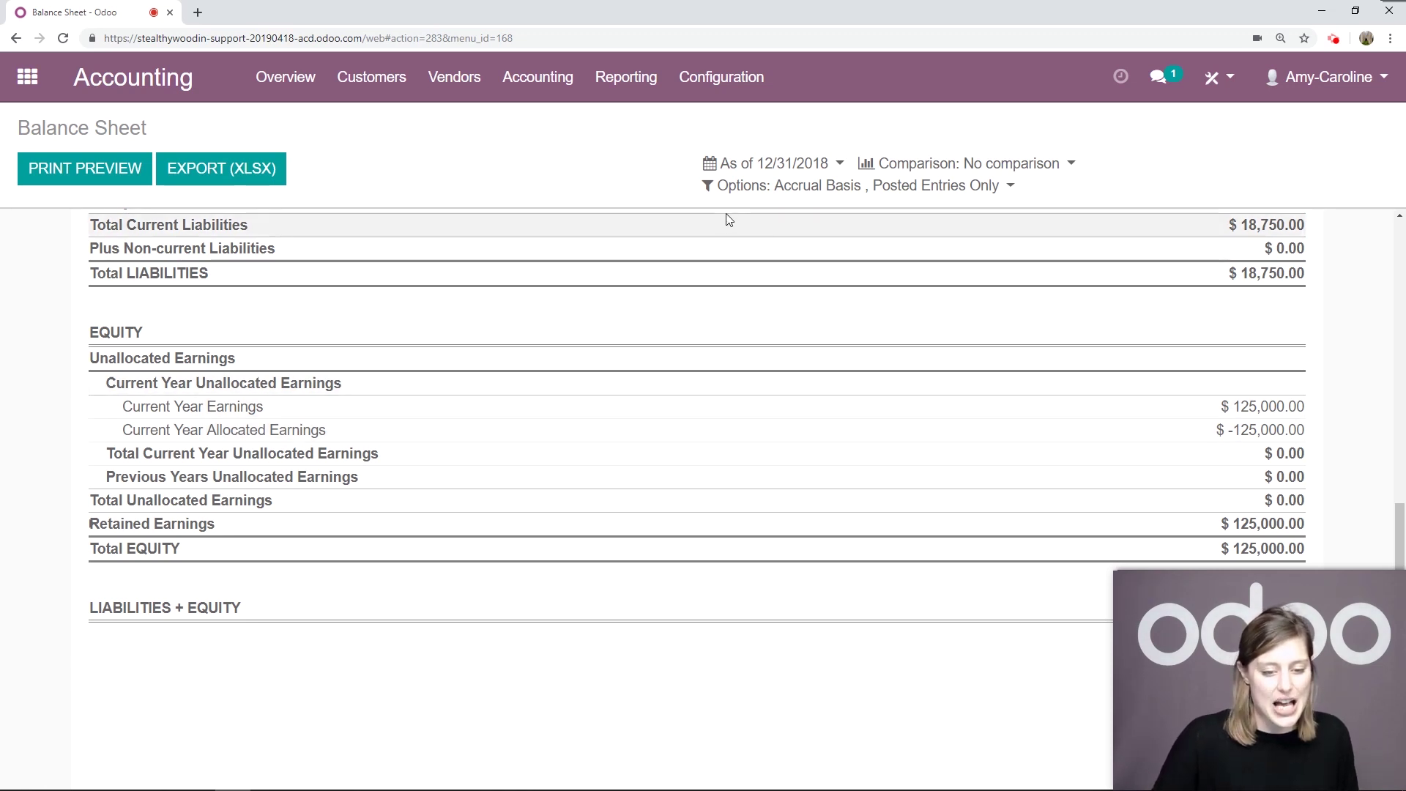
click(542, 83)
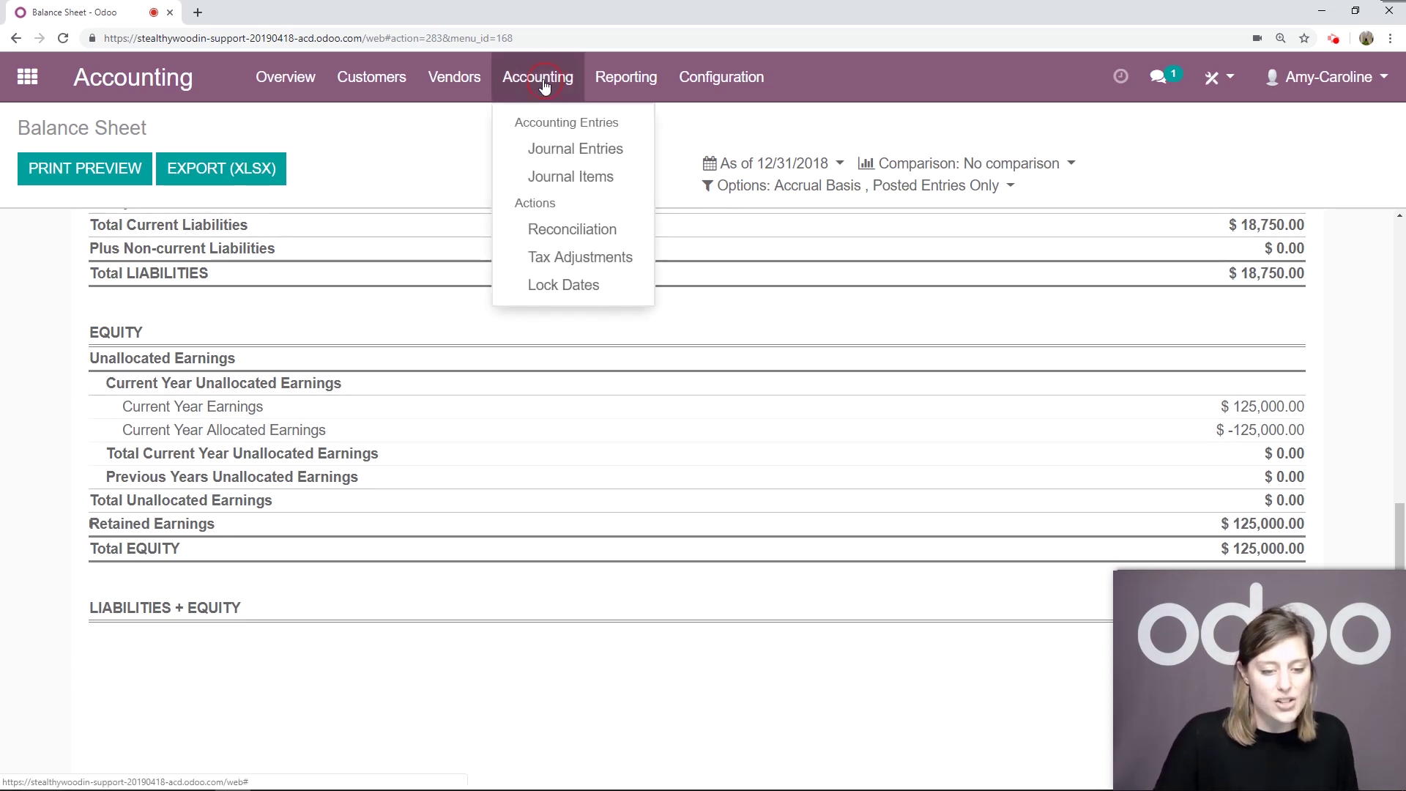
Set the Lock Date for All Users to 12/31/2018 and save both lock dates.
click(558, 287)
click(697, 147)
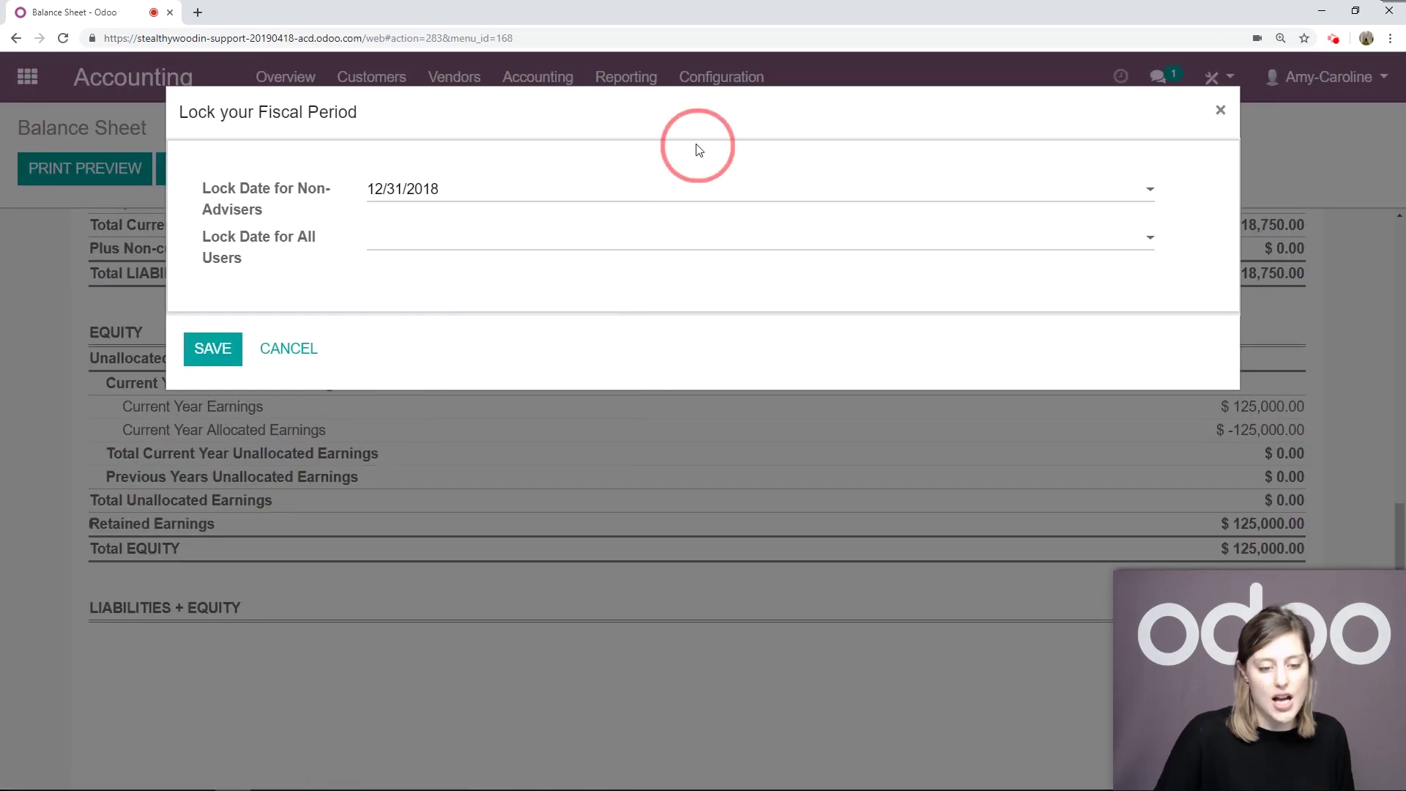
click(372, 245)
click(400, 274)
click(400, 274)
click(400, 274)
click(399, 274)
click(400, 274)
click(599, 274)
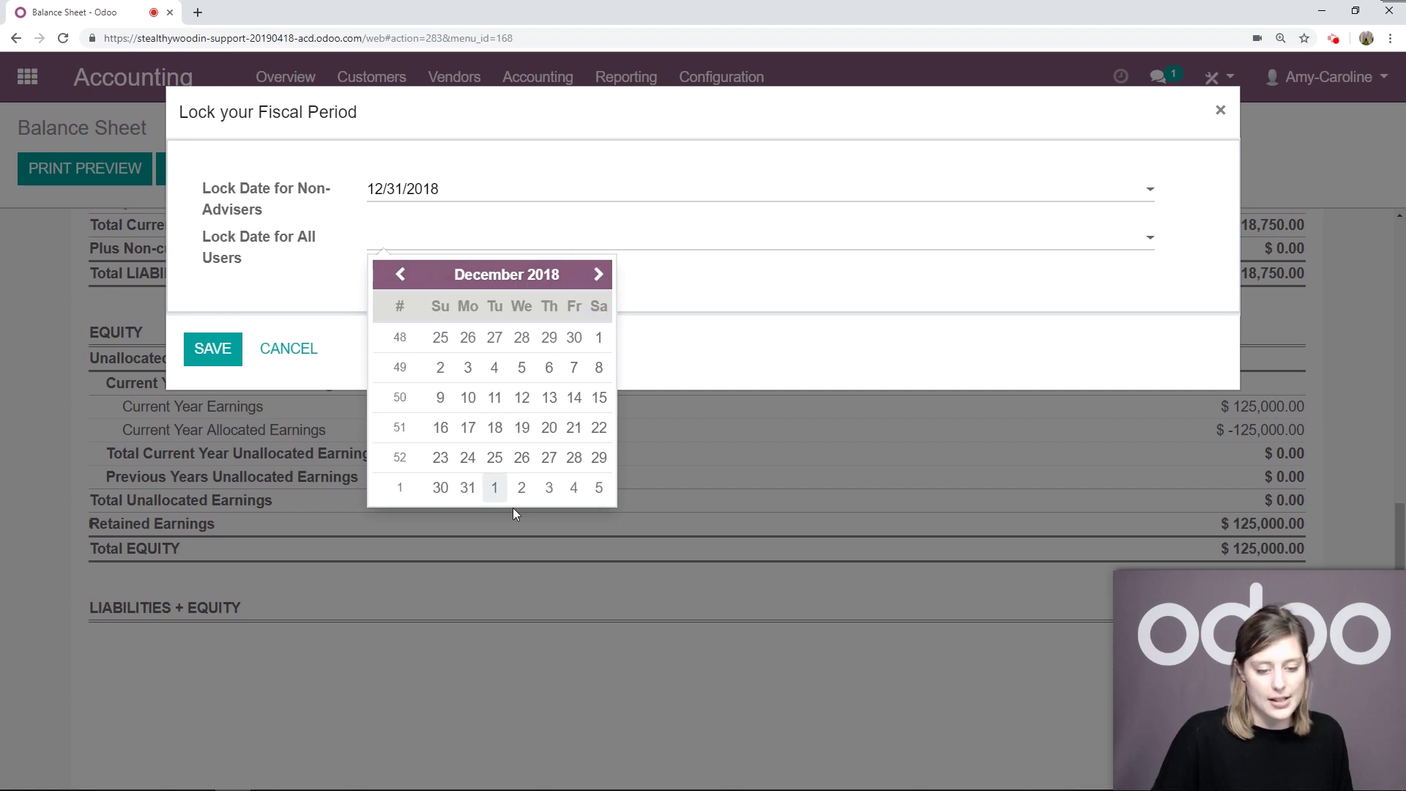
click(467, 487)
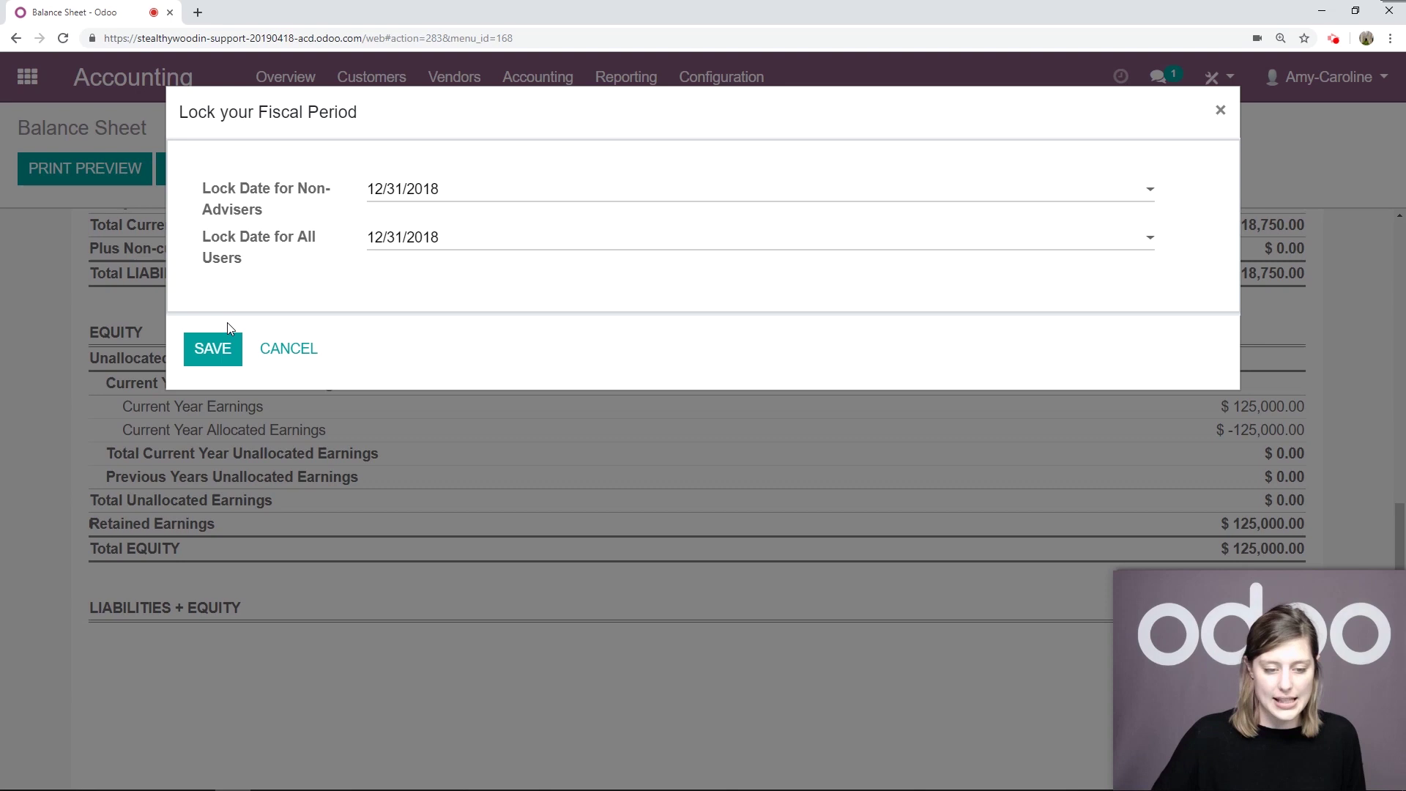
click(220, 346)
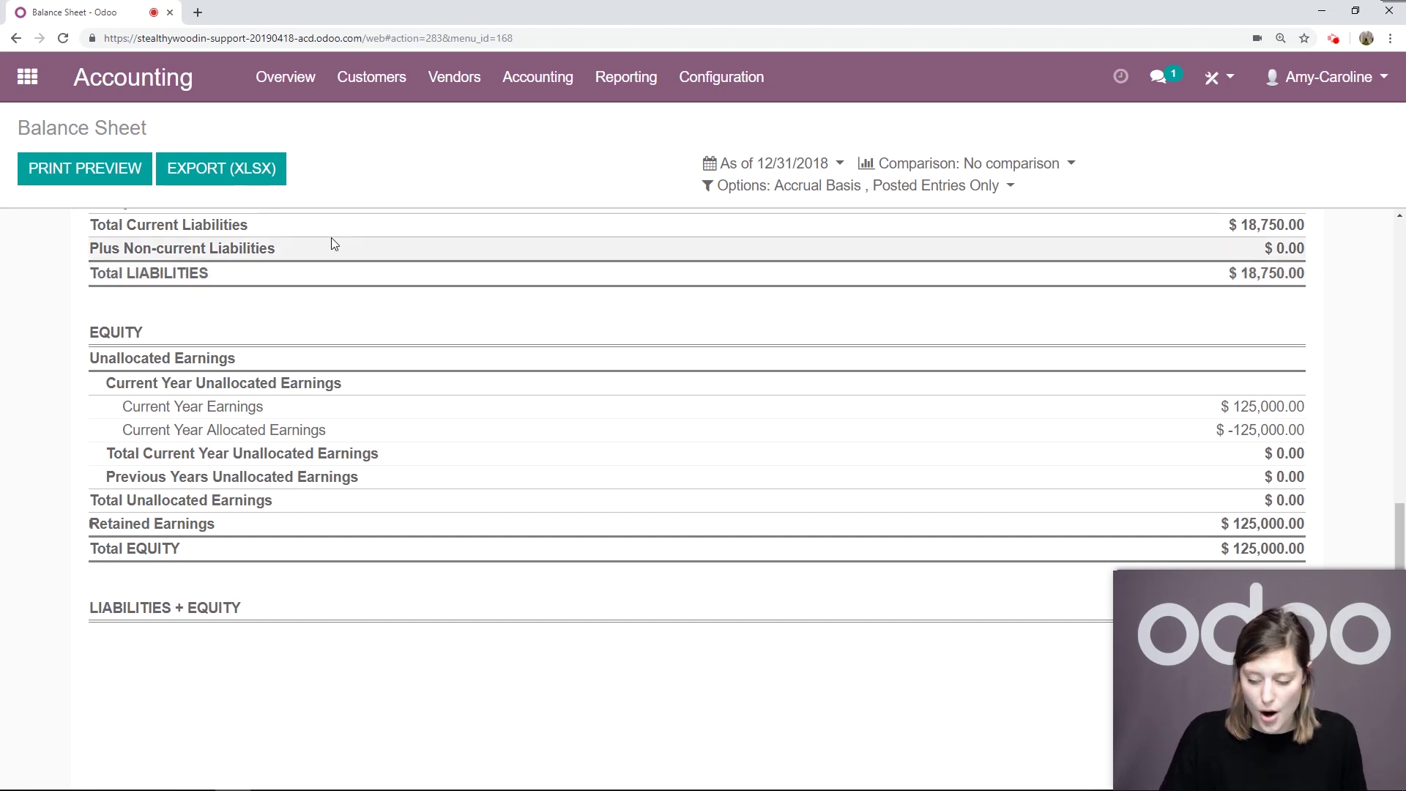
Print the General Ledger with all accounts unfolded to PDF and open the file.
click(627, 77)
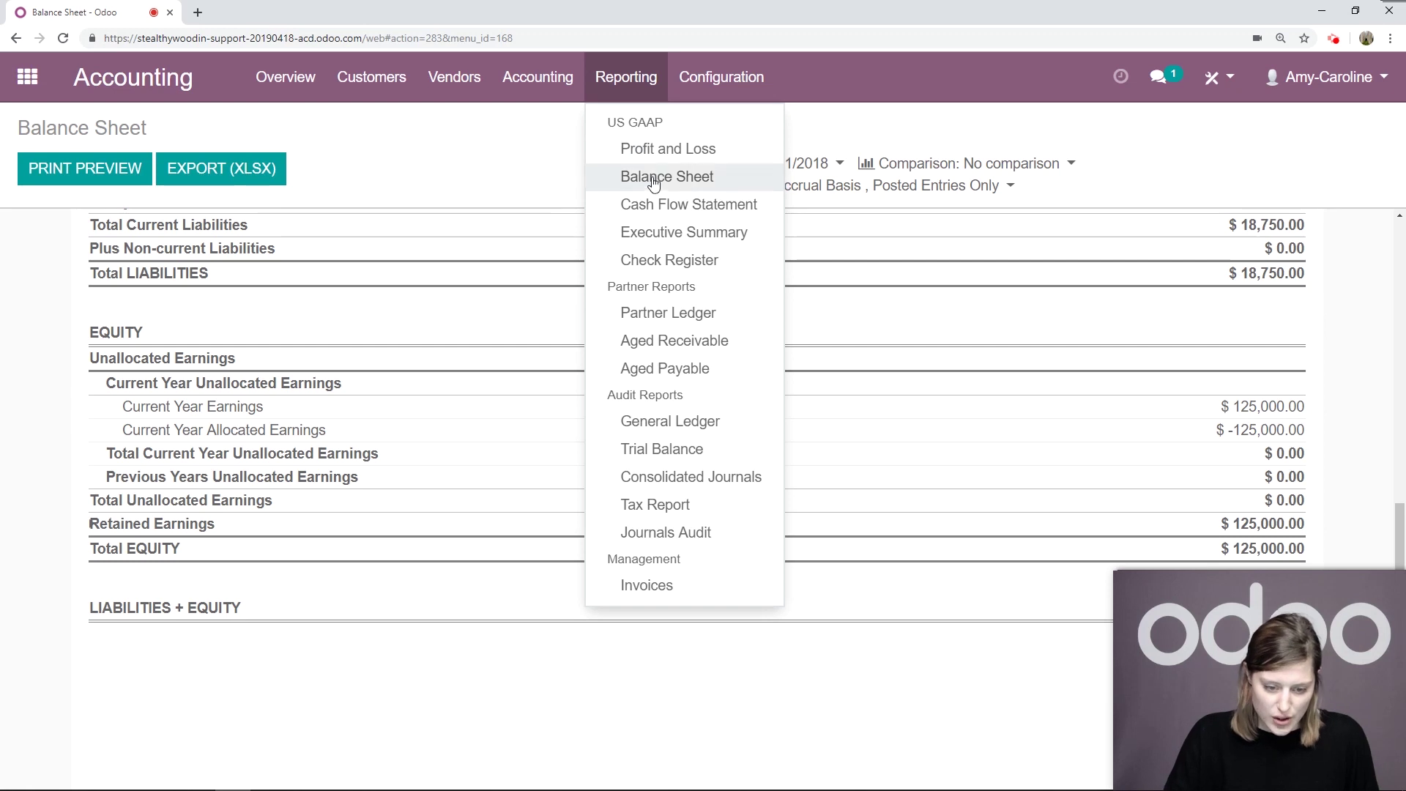
click(660, 425)
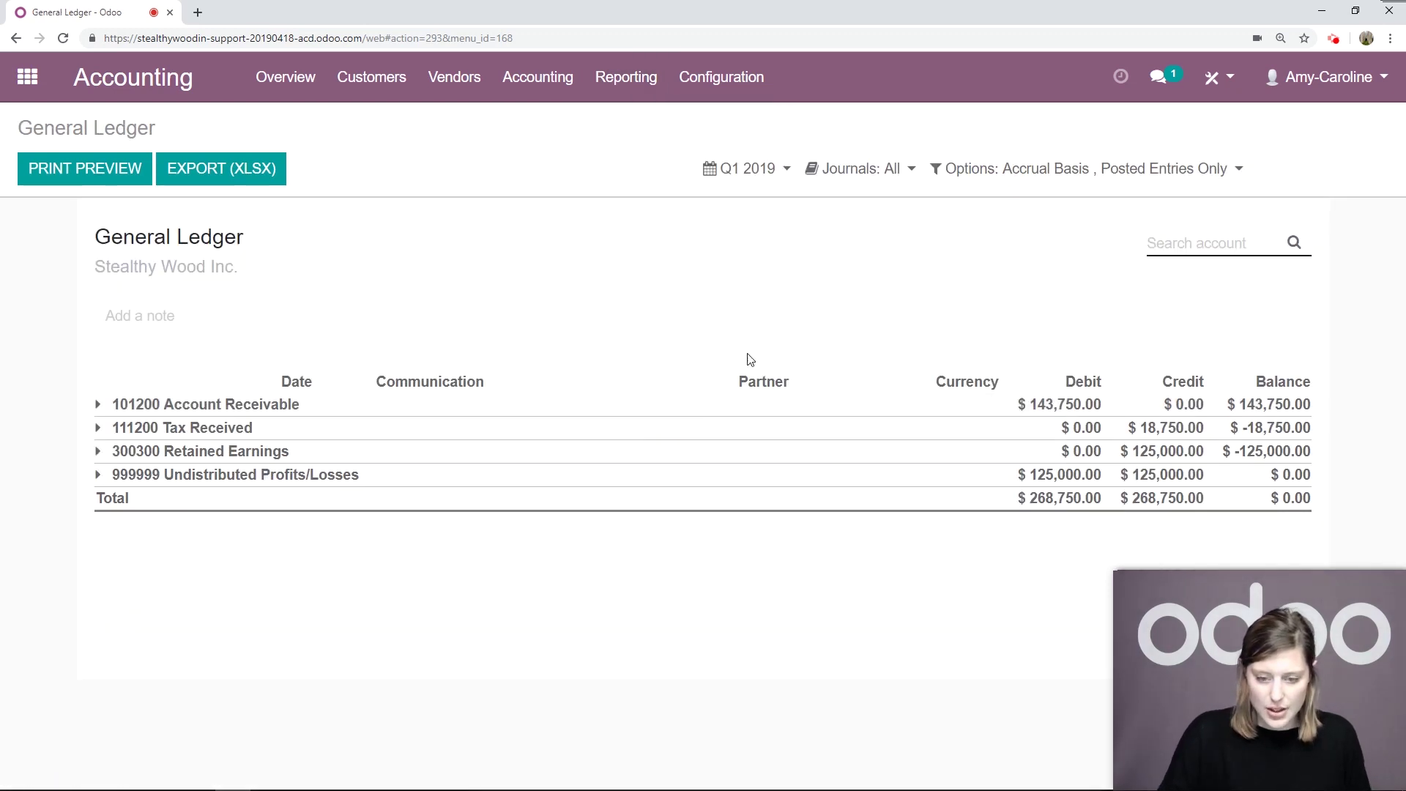
click(1010, 179)
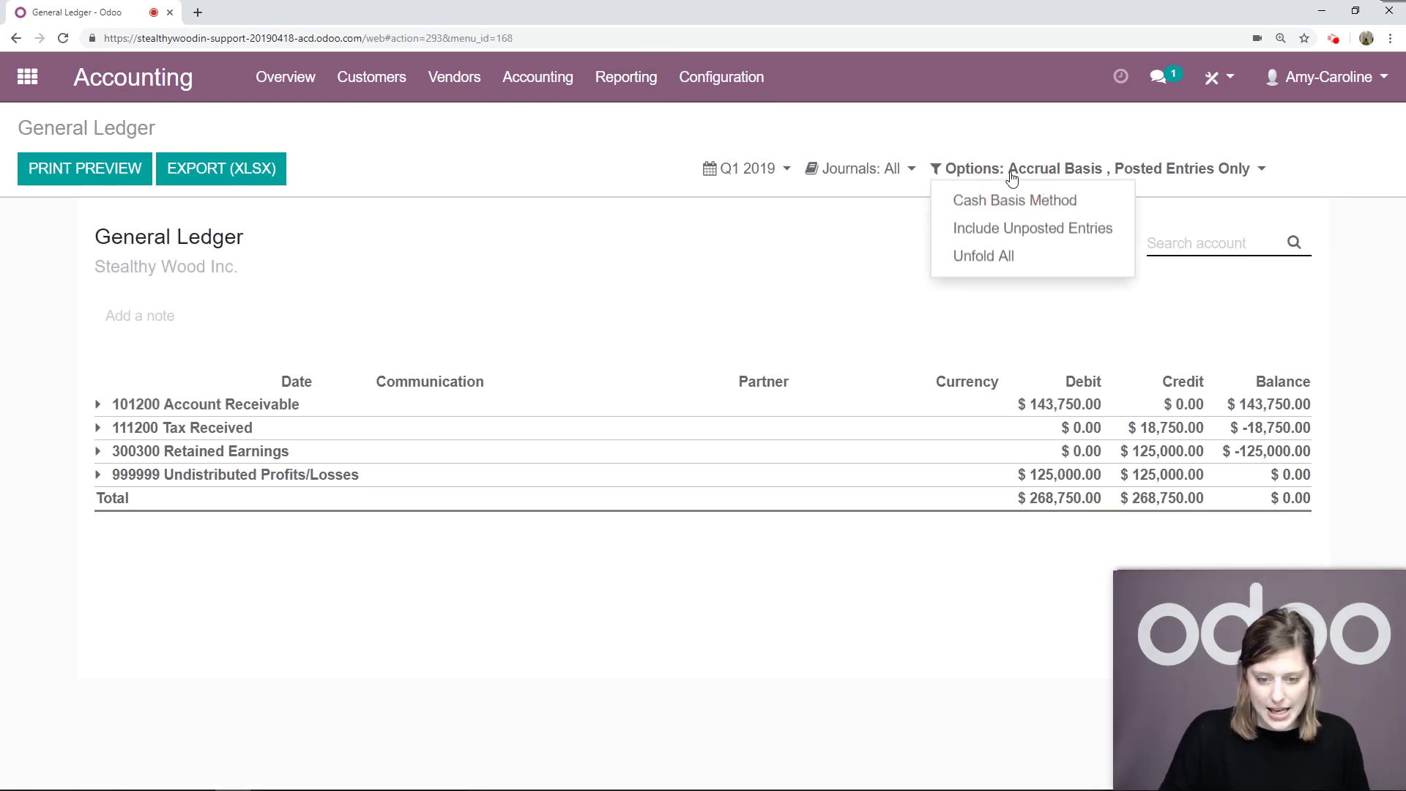
click(981, 258)
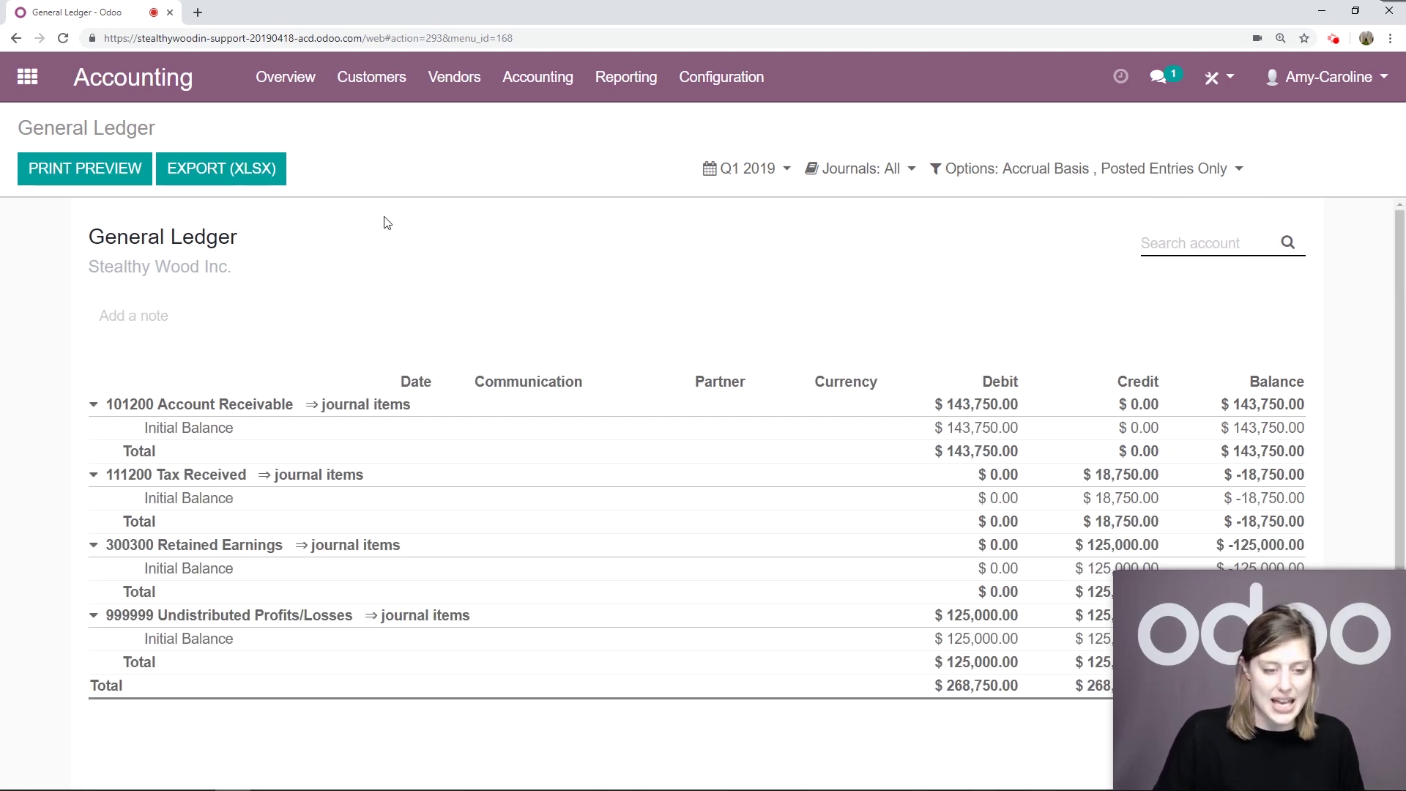
click(108, 177)
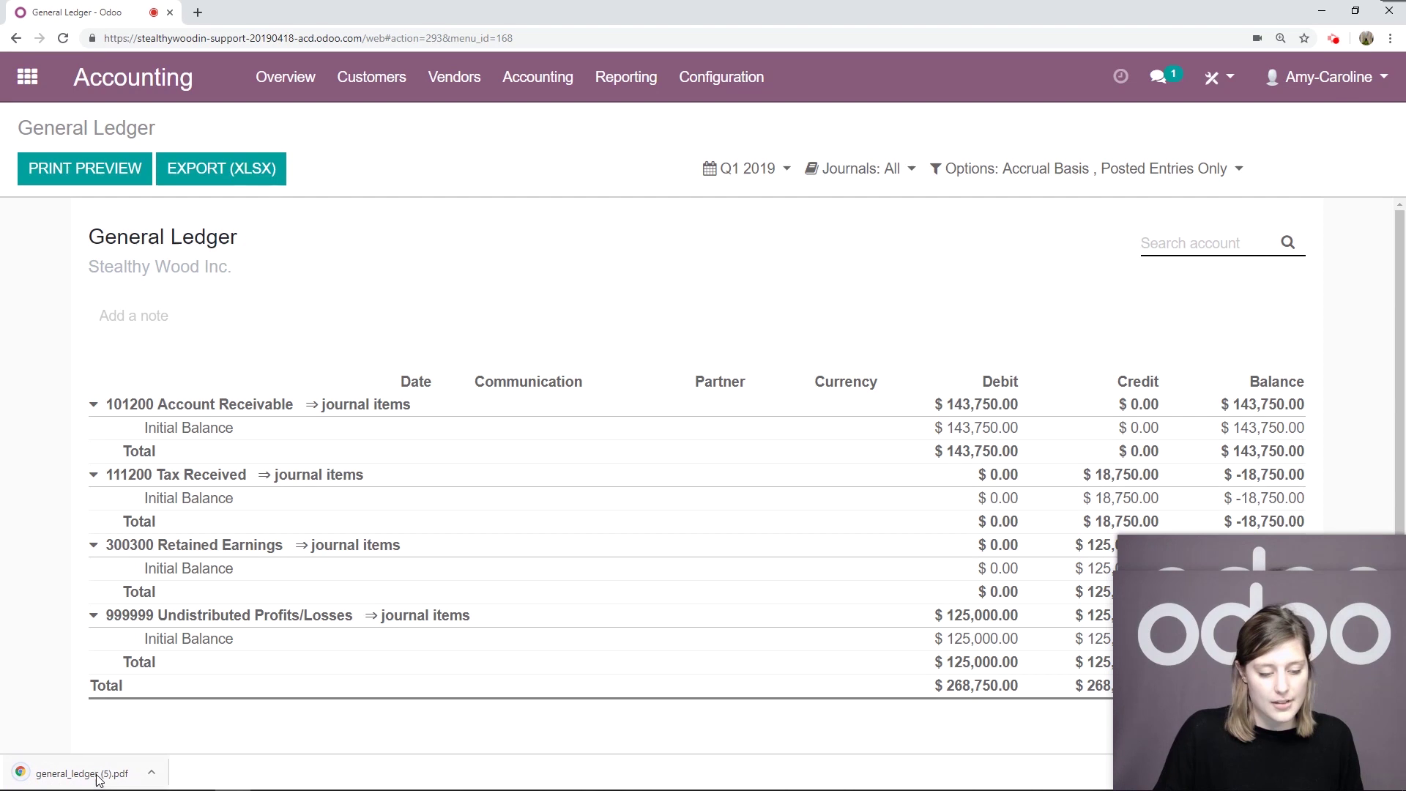
click(99, 776)
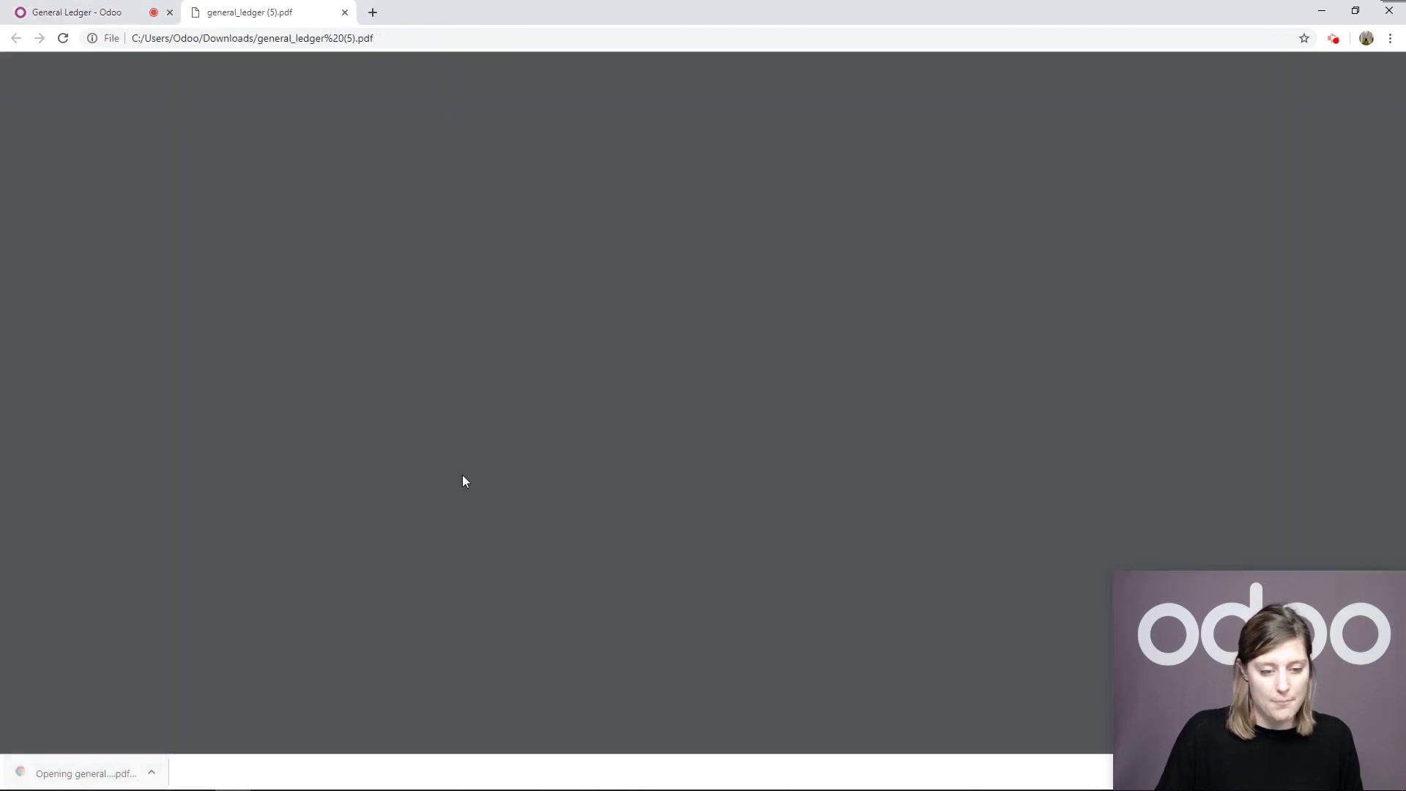